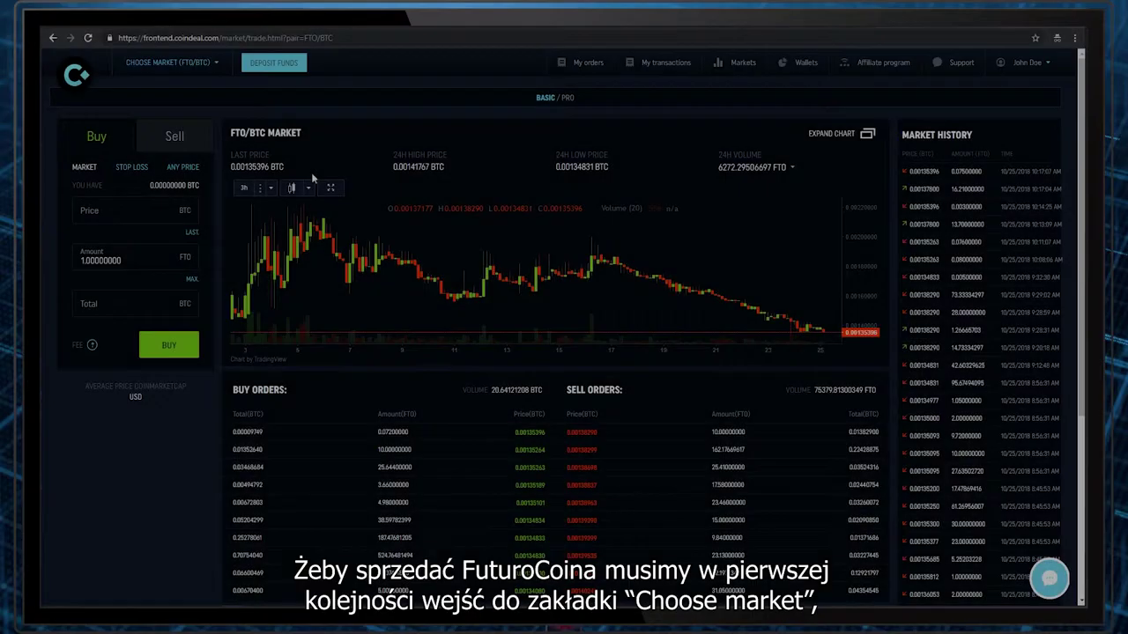
# - Search the market list for 'fto' and open the FTO/BTC market
pyautogui.click(210, 71)
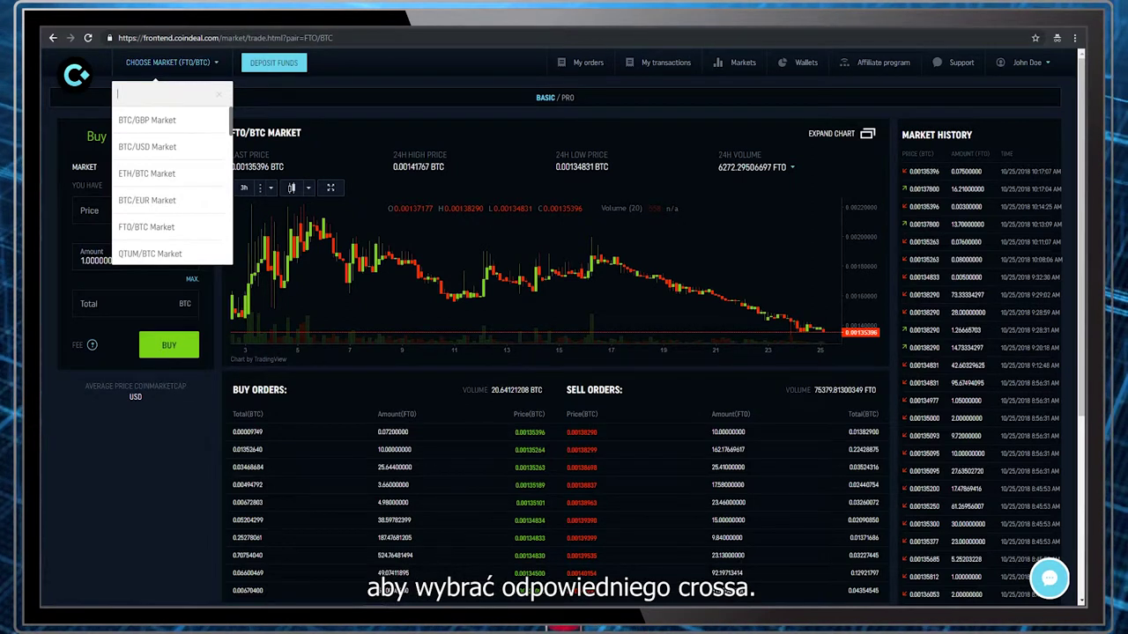
pyautogui.write('fto')
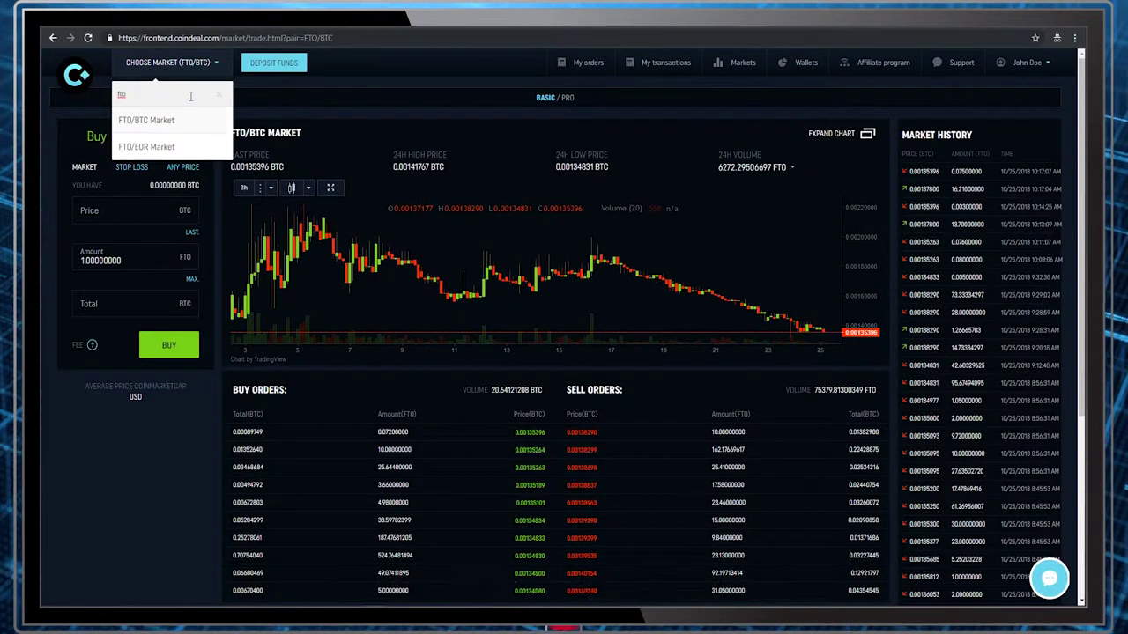
pyautogui.click(149, 127)
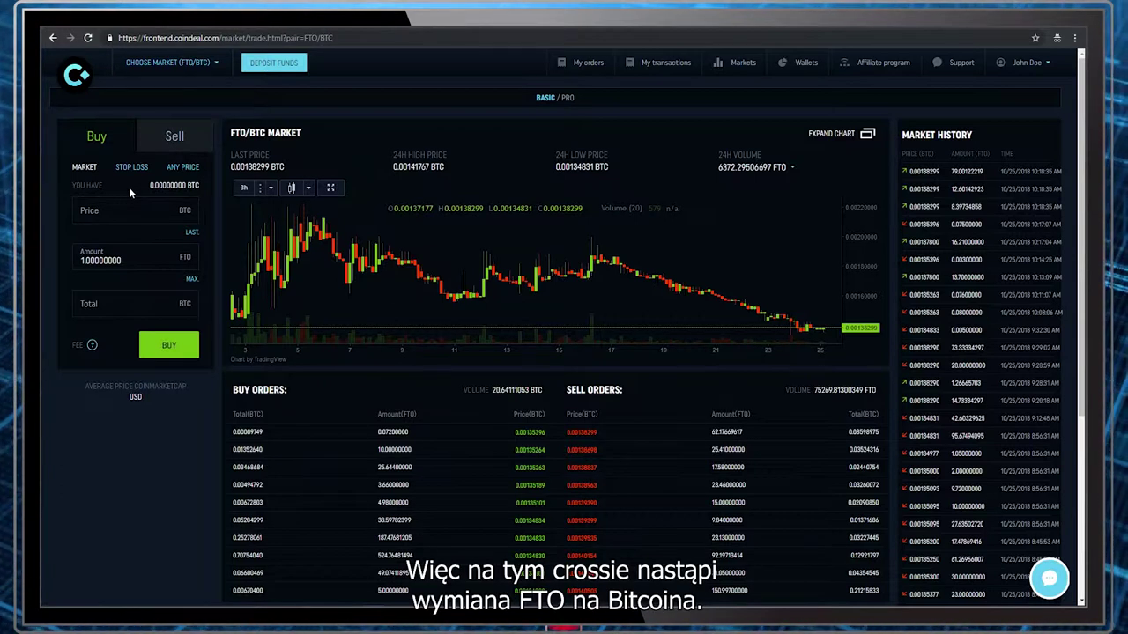
# - Fill the buy form from the top sell offer and change its price to 0.00138297 BTC
pyautogui.click(124, 211)
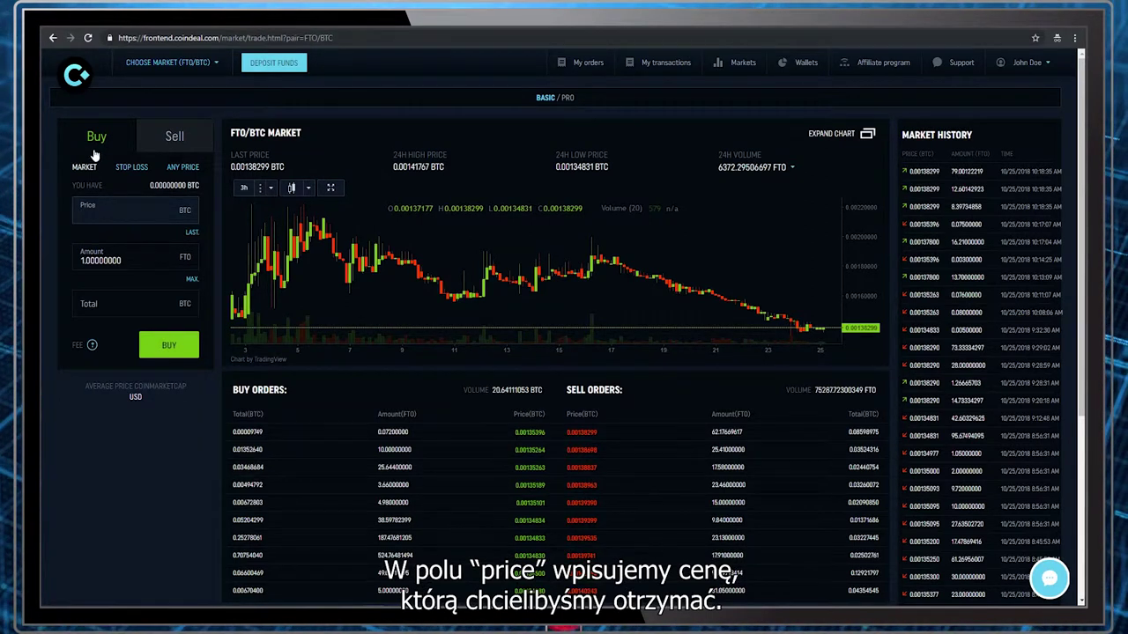
pyautogui.click(600, 441)
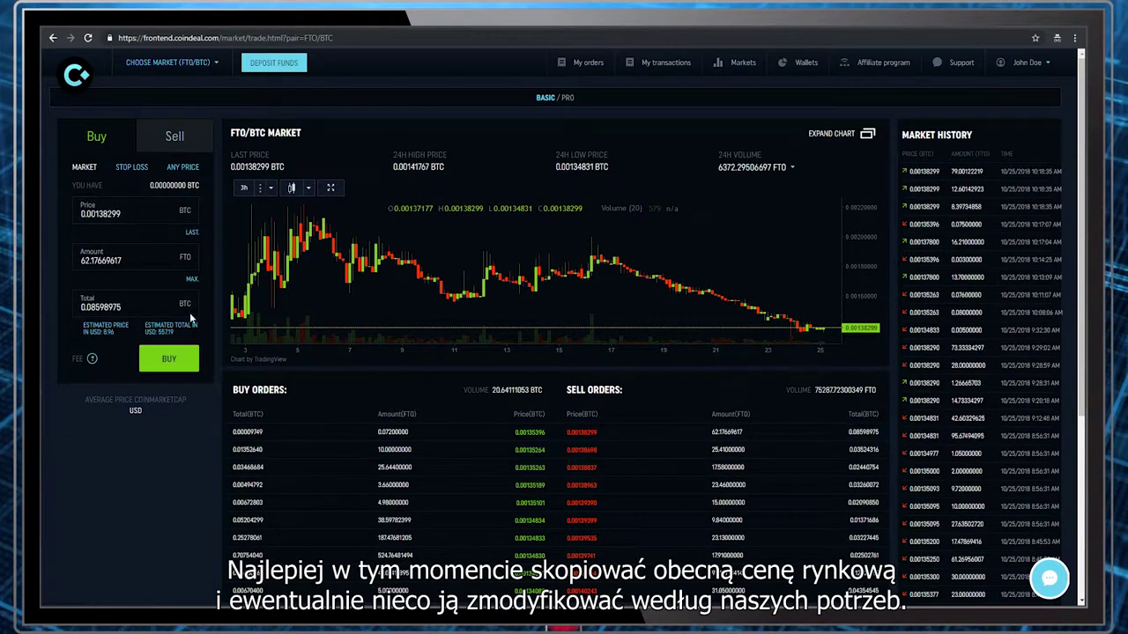
pyautogui.click(124, 214)
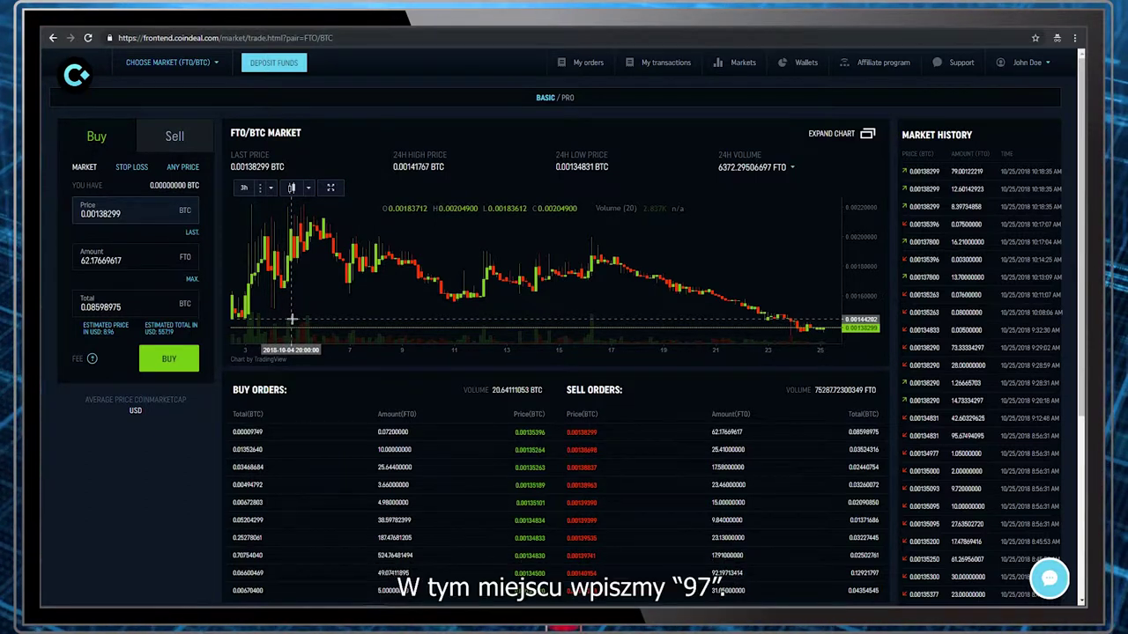
pyautogui.press('BackSpace')
pyautogui.press('BackSpace')
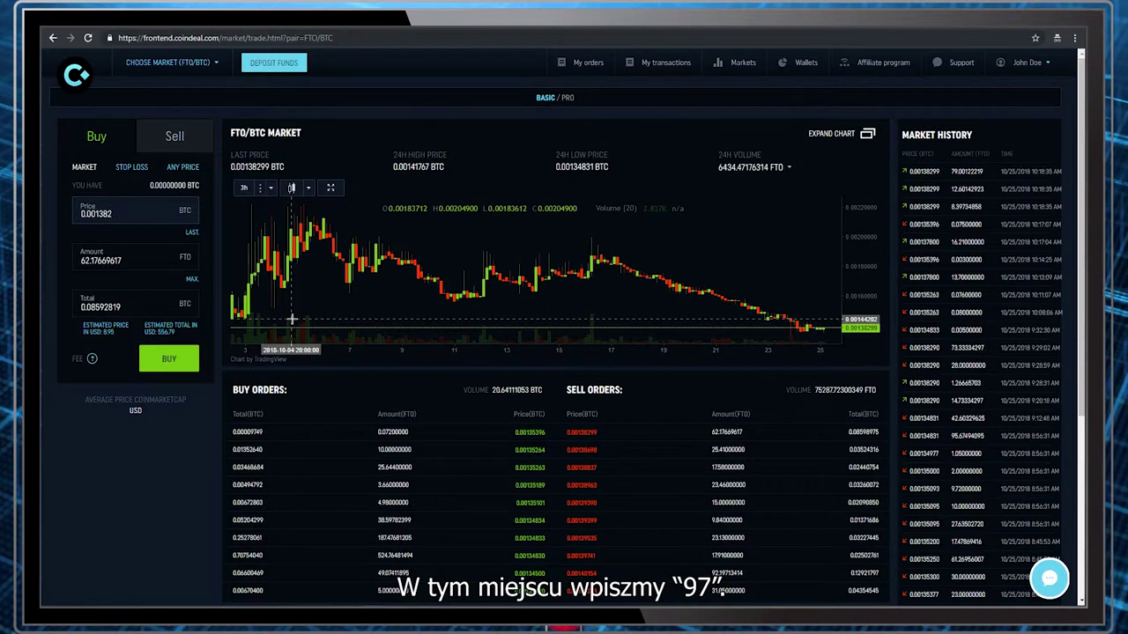
pyautogui.write('97')
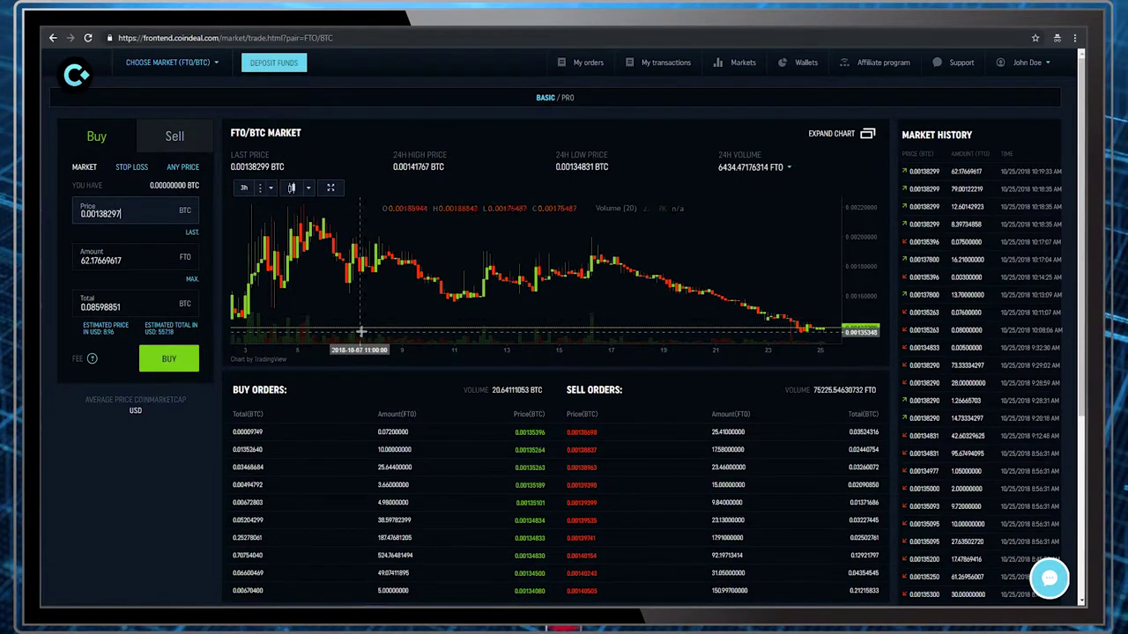
pyautogui.click(118, 261)
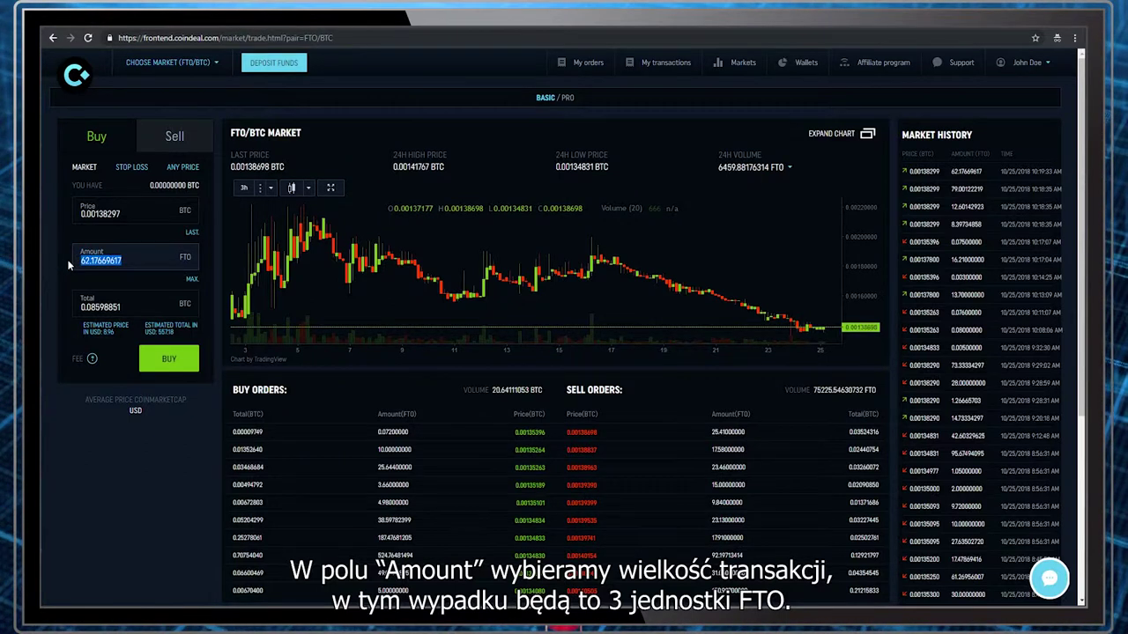
# - Replace the 62.17669617 FTO amount with 3, bringing the total to 0.00414891 BTC
pyautogui.hotkey('ctrl', 'a')
pyautogui.press('BackSpace')
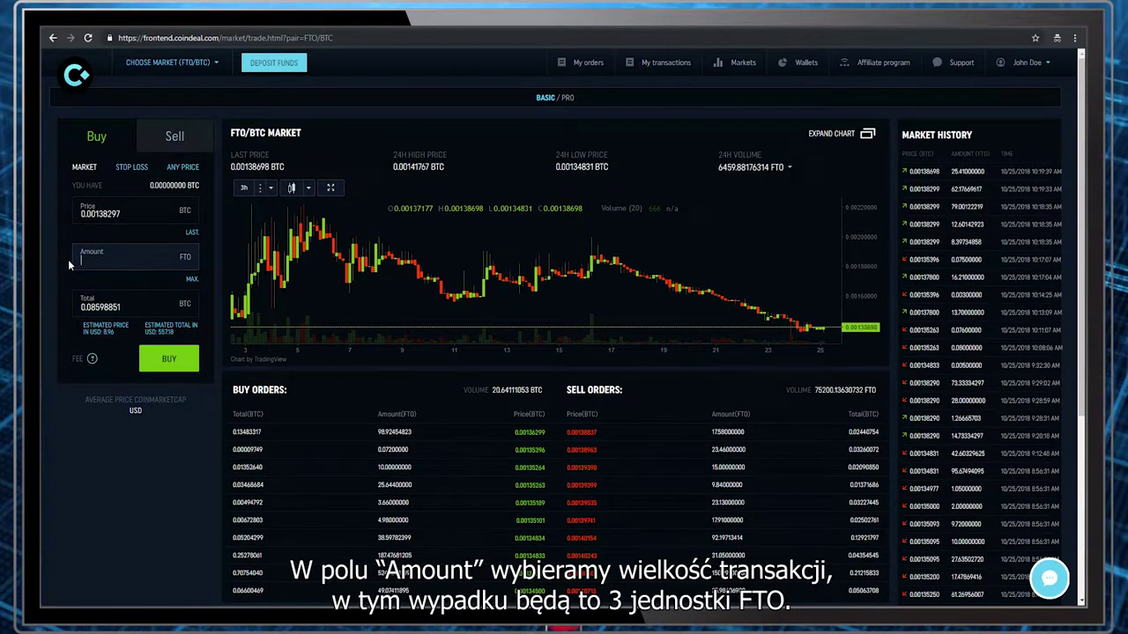
pyautogui.write('3')
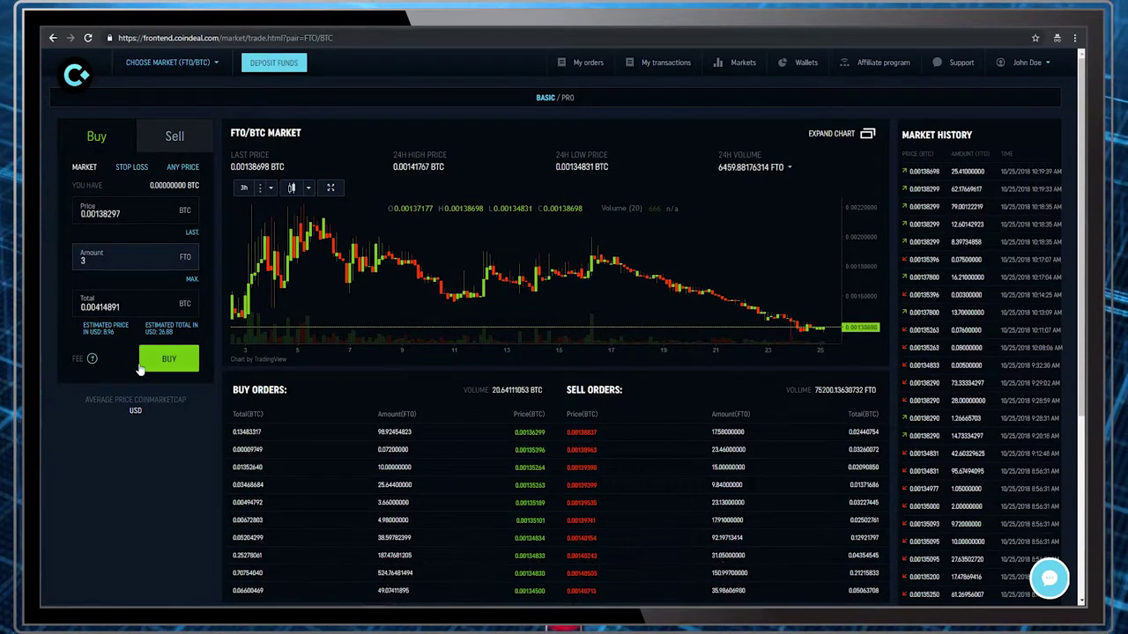
pyautogui.click(109, 363)
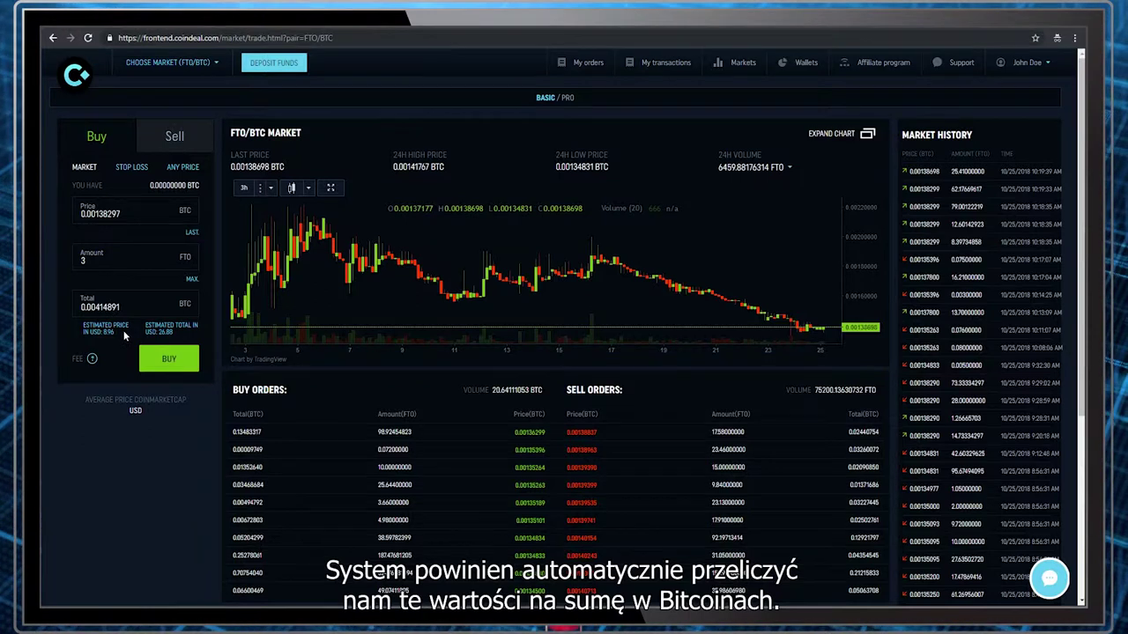
pyautogui.moveTo(92, 359)
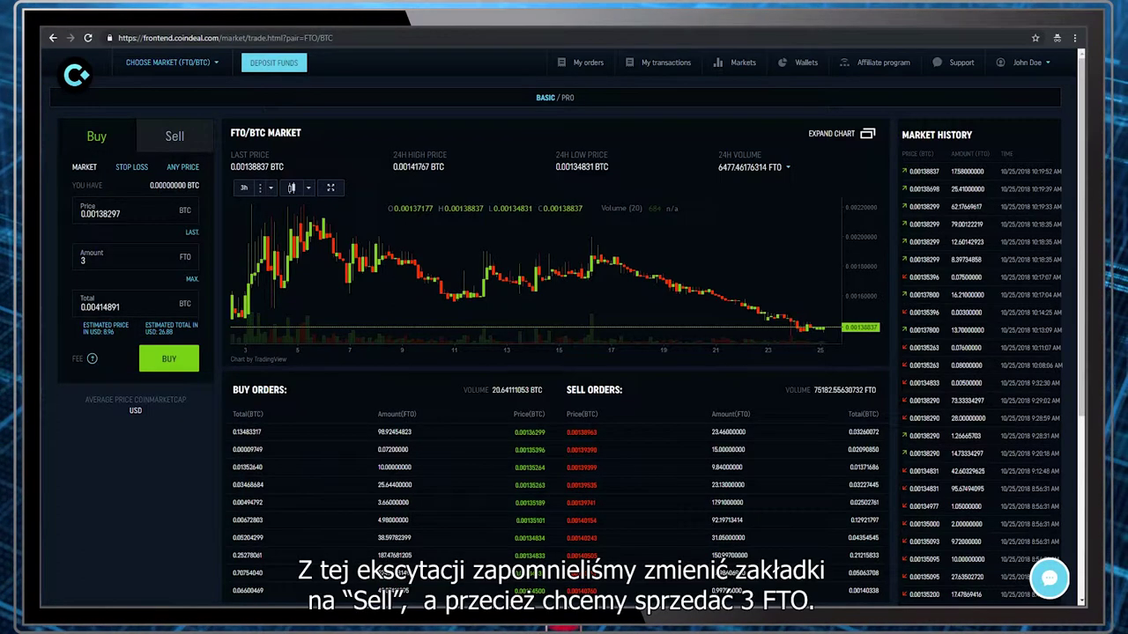
# - Copy the 0.00138297 price into the Sell form and sell 3 FTO at it
pyautogui.click(173, 137)
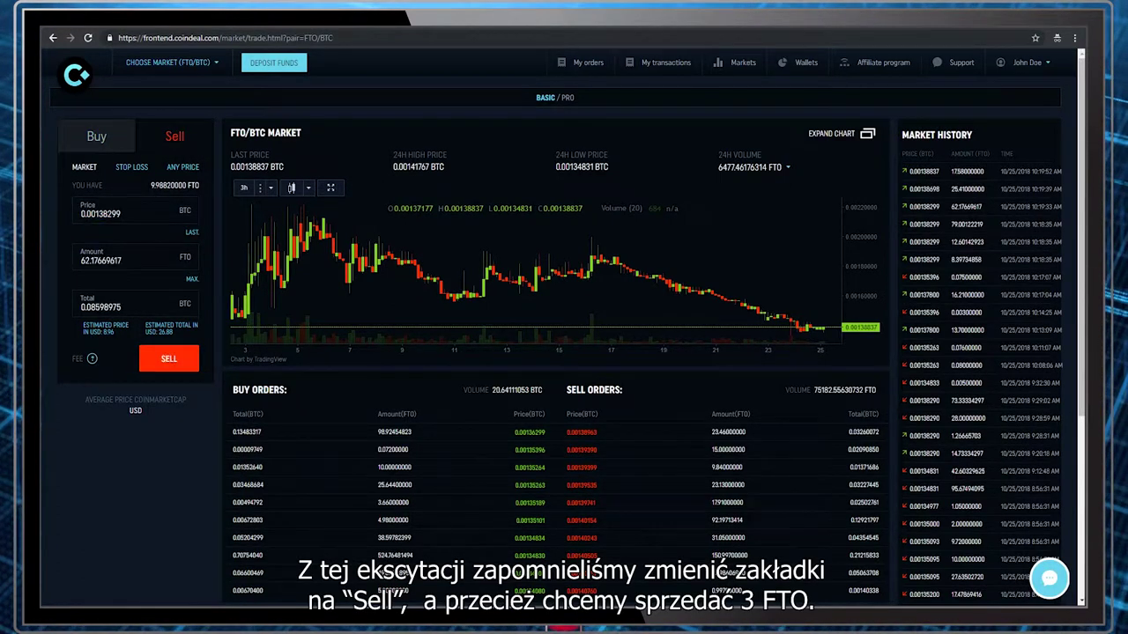
pyautogui.moveTo(121, 213); pyautogui.dragTo(48, 222)
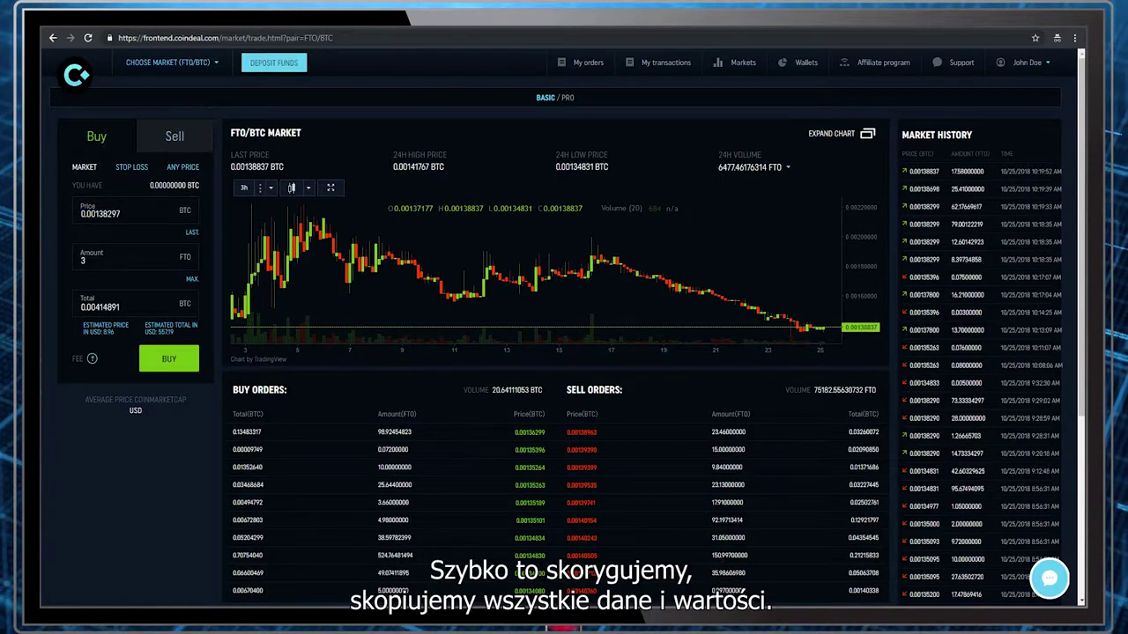
pyautogui.moveTo(121, 213); pyautogui.dragTo(88, 215)
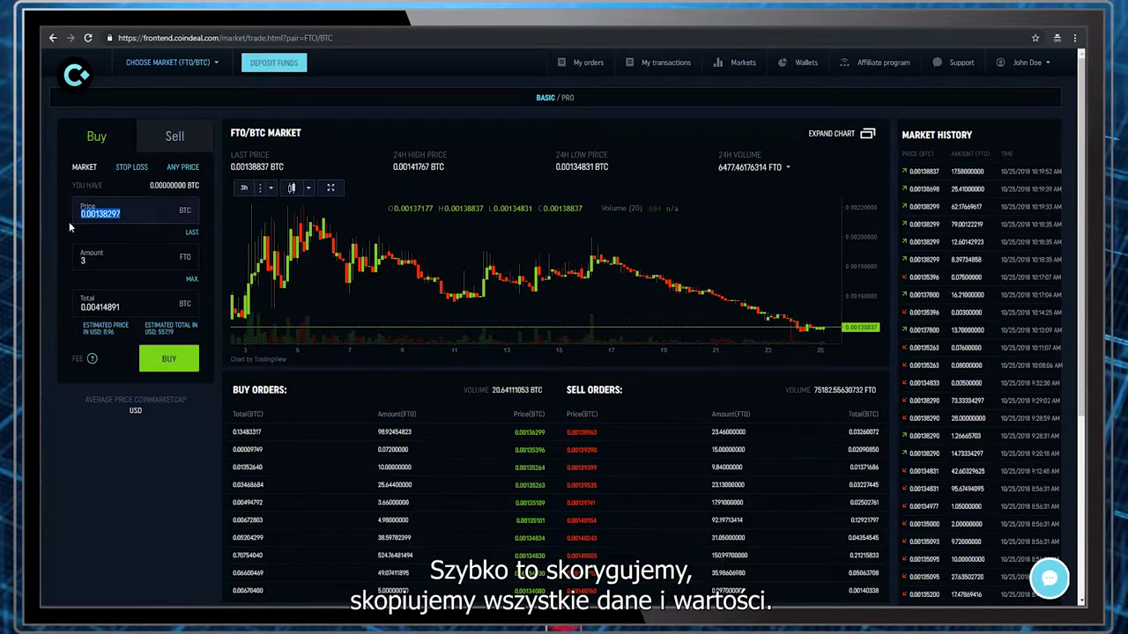
pyautogui.click(180, 137)
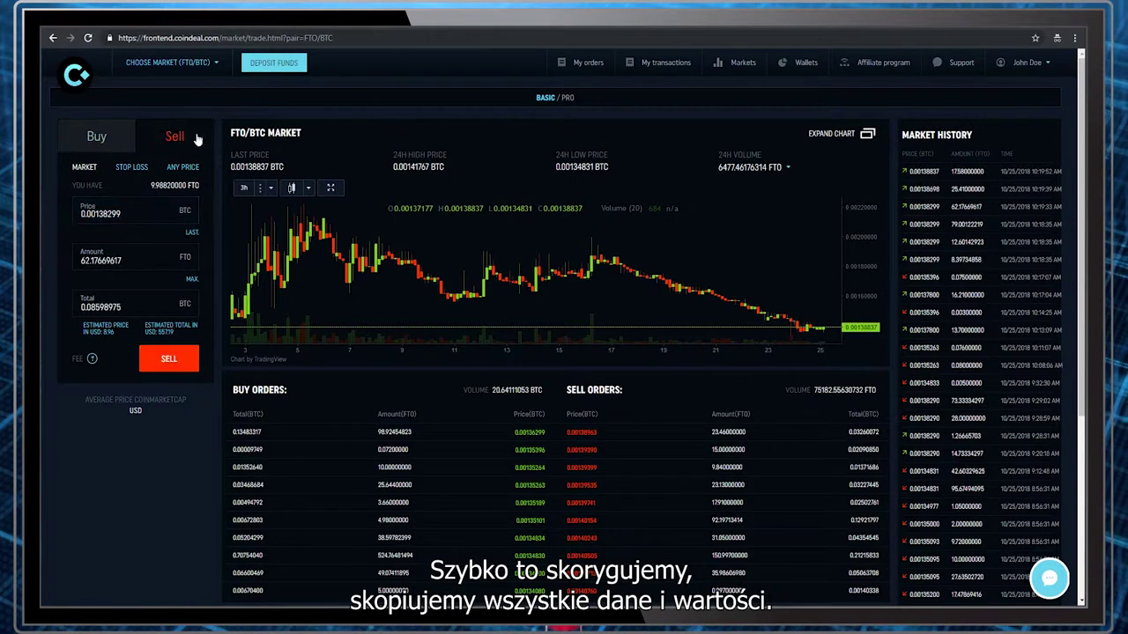
pyautogui.moveTo(122, 213); pyautogui.dragTo(45, 223)
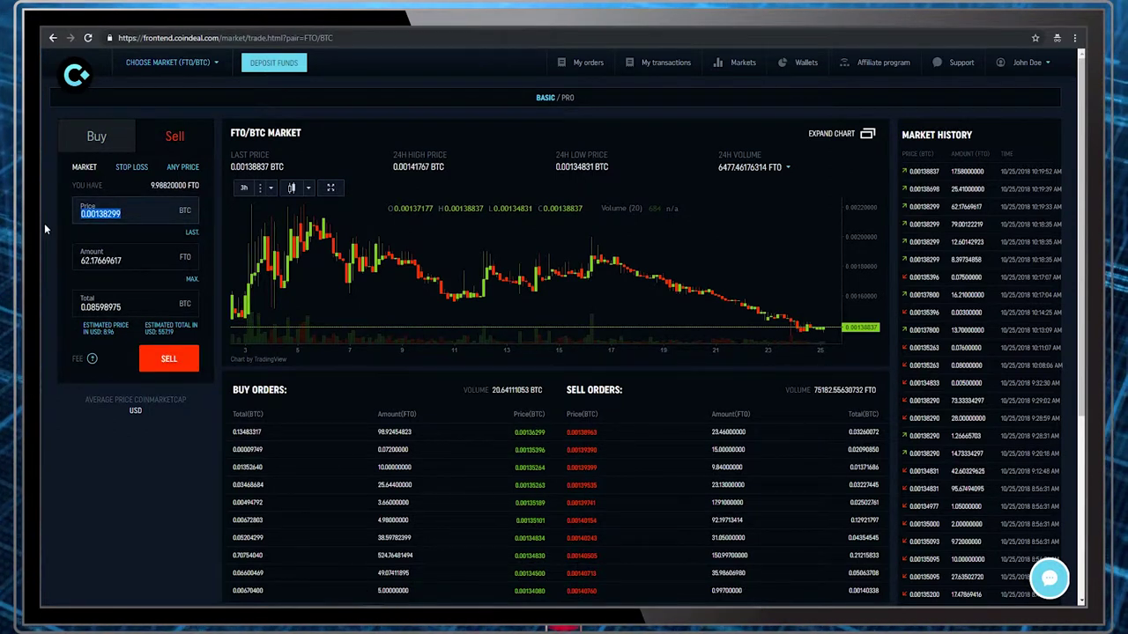
pyautogui.write('0.00138297')
pyautogui.moveTo(123, 261); pyautogui.dragTo(67, 262)
pyautogui.write('3')
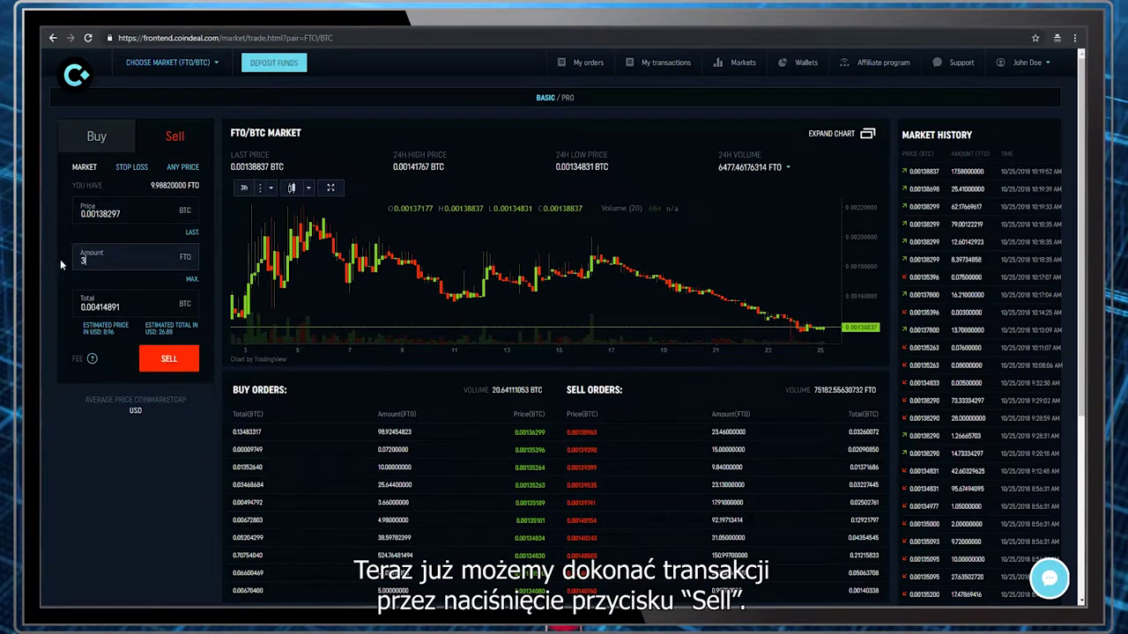
pyautogui.click(173, 356)
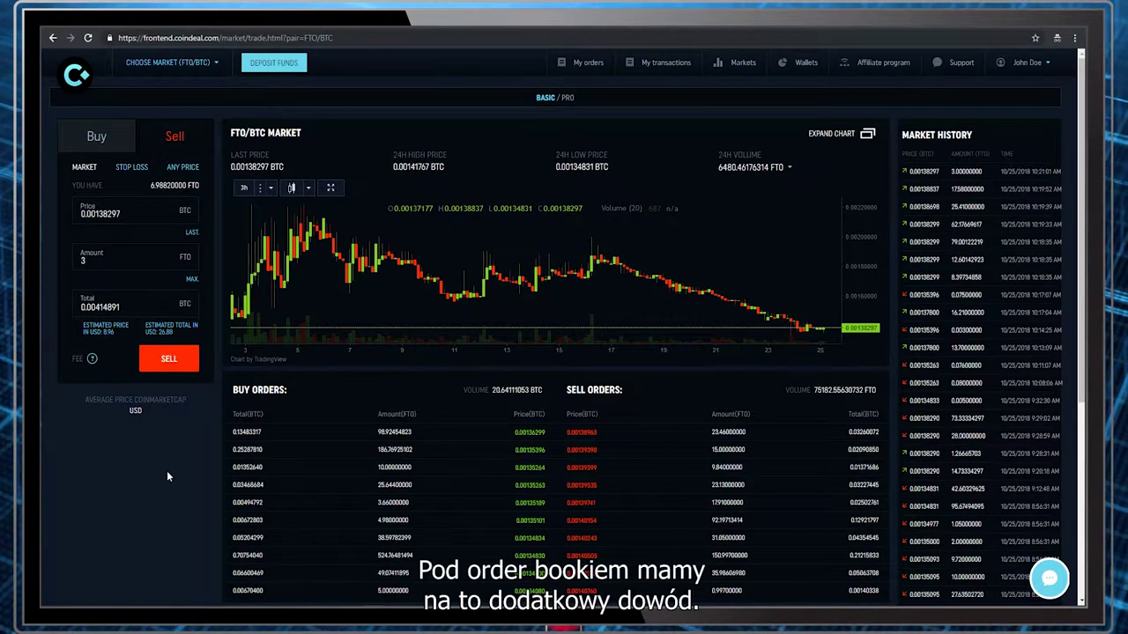
# - Scroll down to confirm the 3 FTO sell shows REALISED in My Orders History
pyautogui.scroll(-1, 169, 471)
pyautogui.scroll(-2, 172, 476)
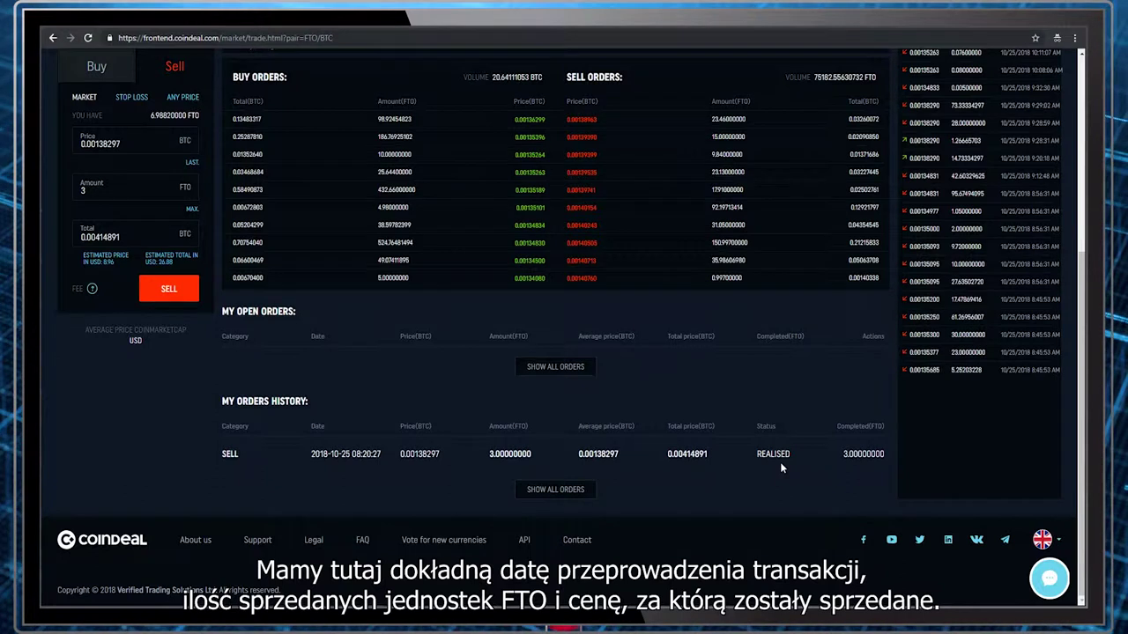
pyautogui.scroll(5, 781, 465)
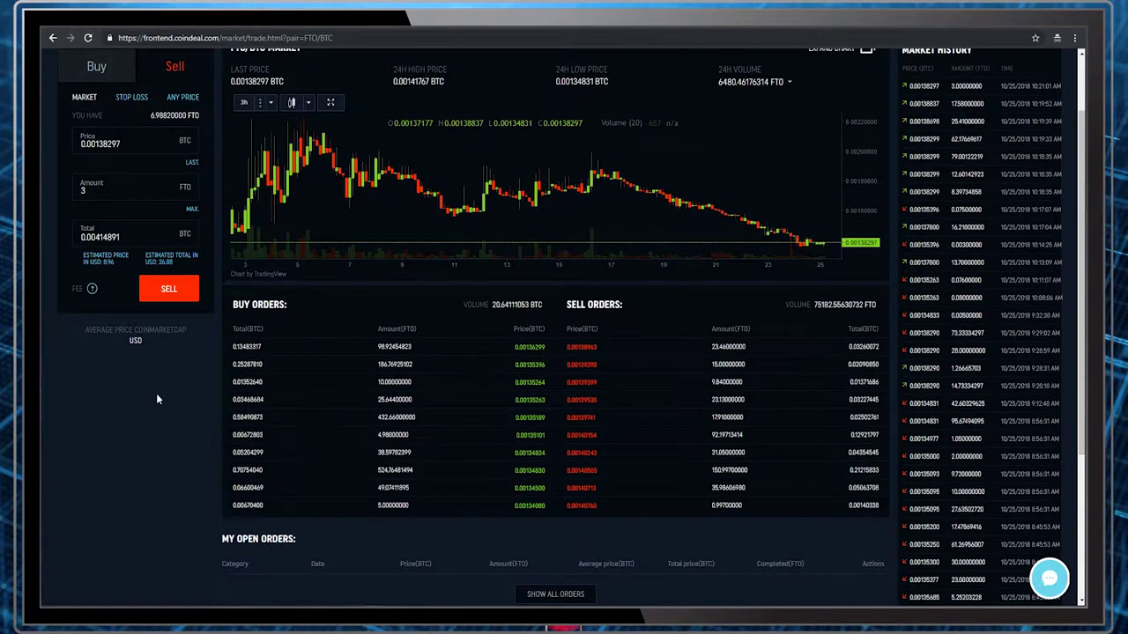
pyautogui.scroll(1, 150, 426)
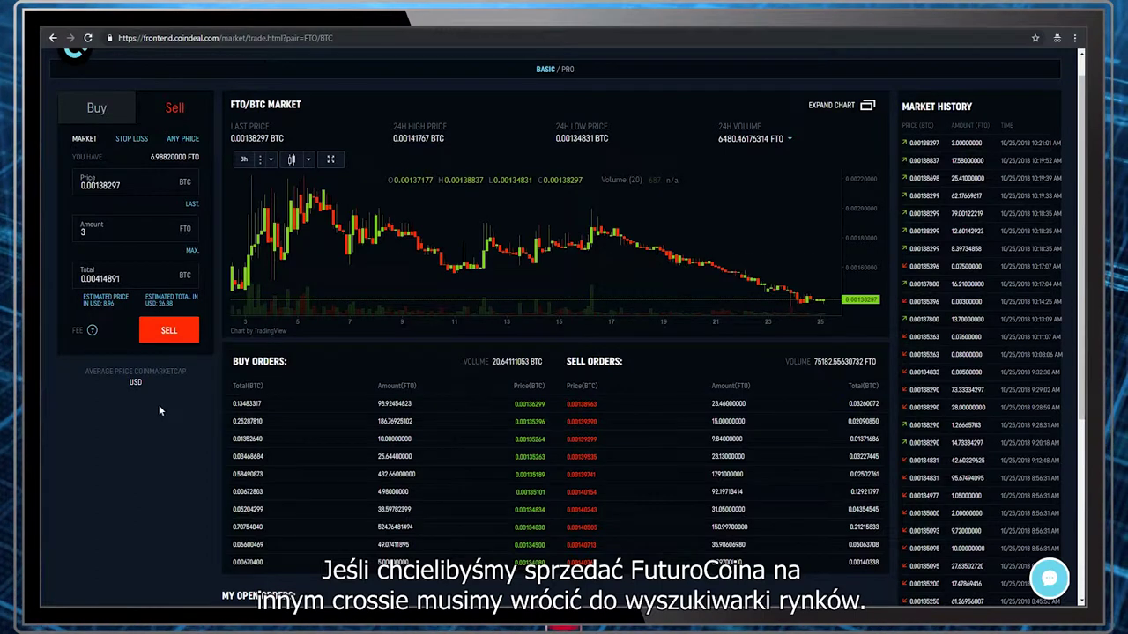
# - Back at the top, filter the market list for 'fto' pairs
pyautogui.scroll(-2, 192, 402)
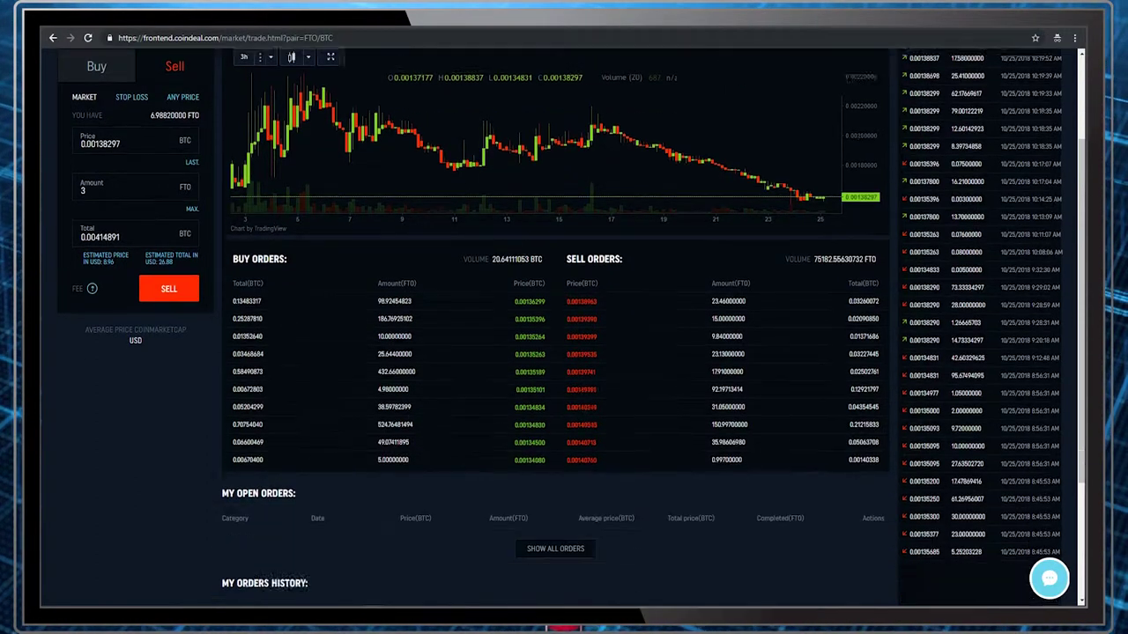
pyautogui.scroll(3, 192, 401)
pyautogui.click(216, 66)
pyautogui.write('fto')
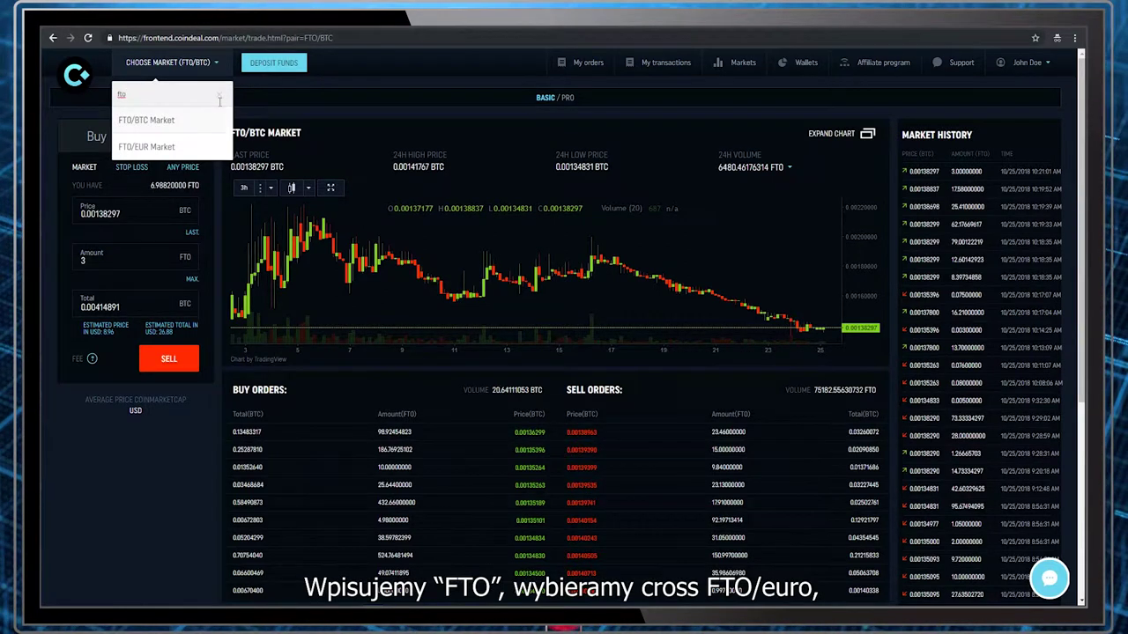
# - On the FTO/EUR market, sell 1 FTO at a price of 7.96 EUR
pyautogui.click(188, 148)
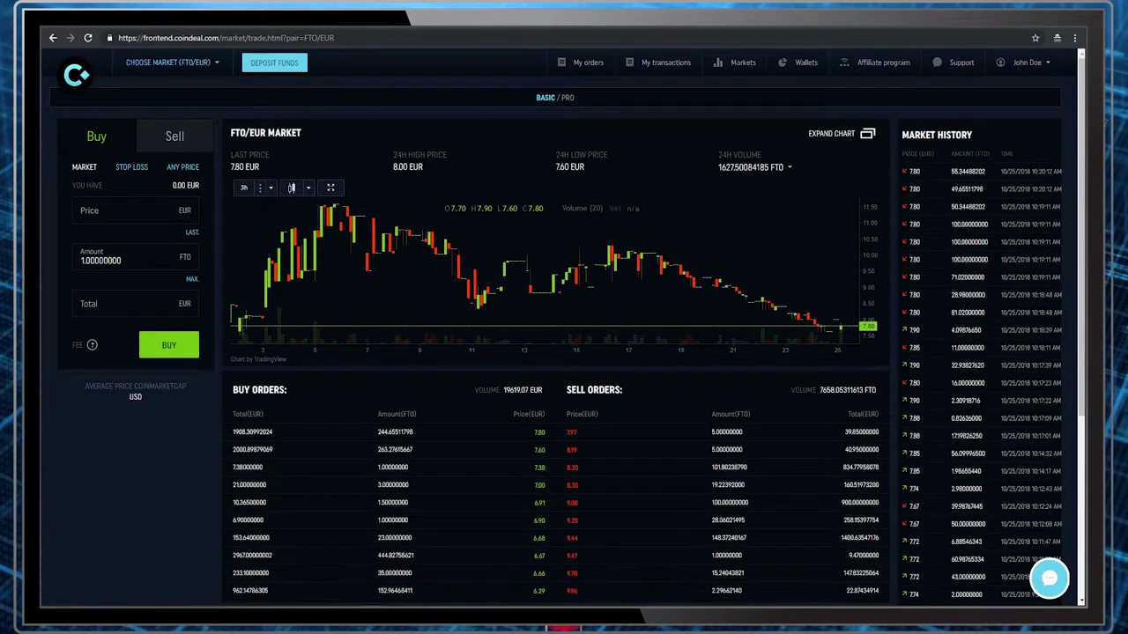
pyautogui.click(173, 134)
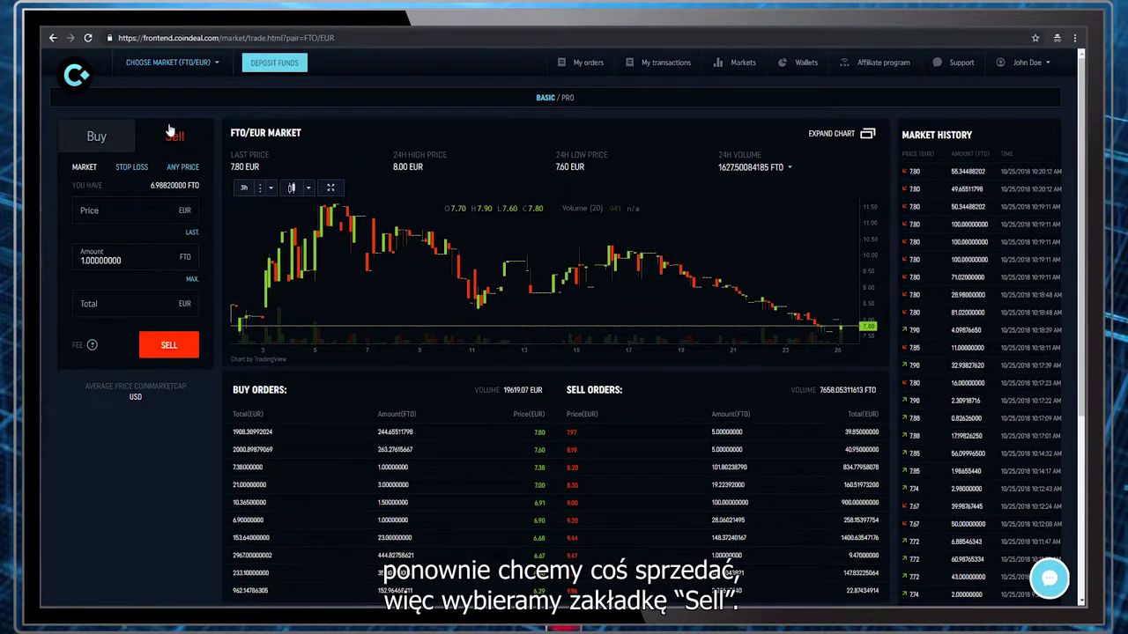
pyautogui.click(82, 211)
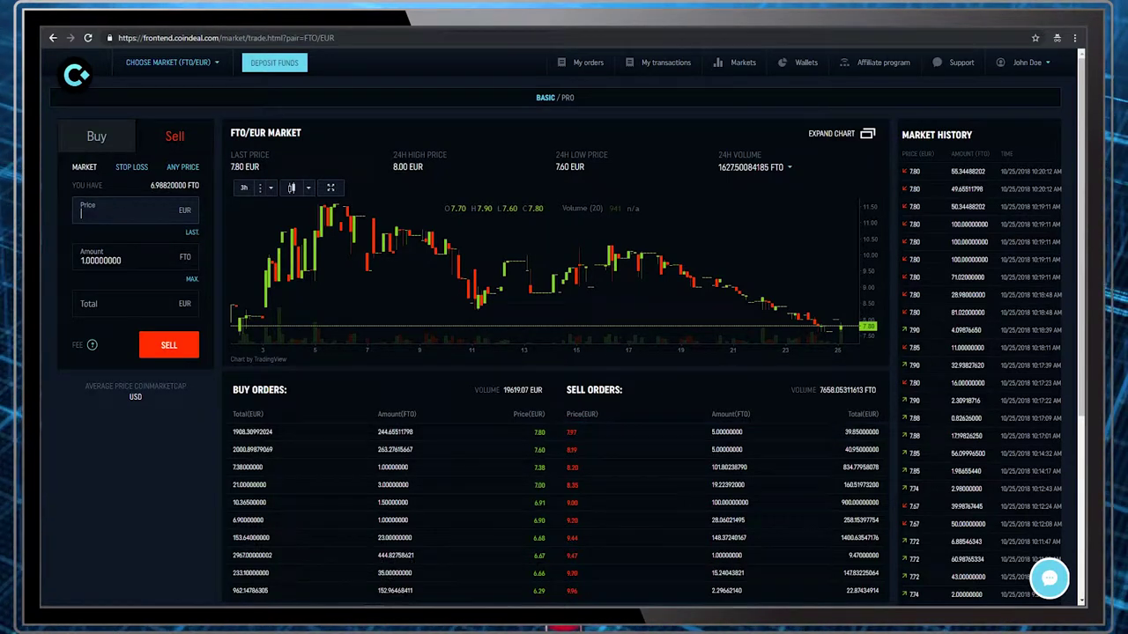
pyautogui.write('7.')
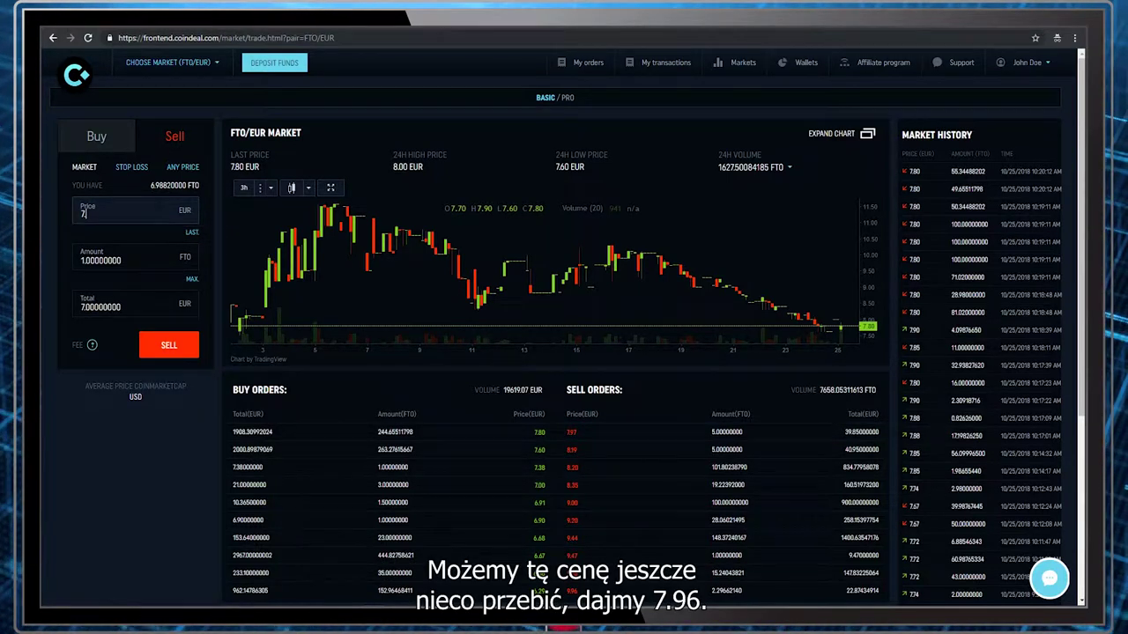
pyautogui.write('96')
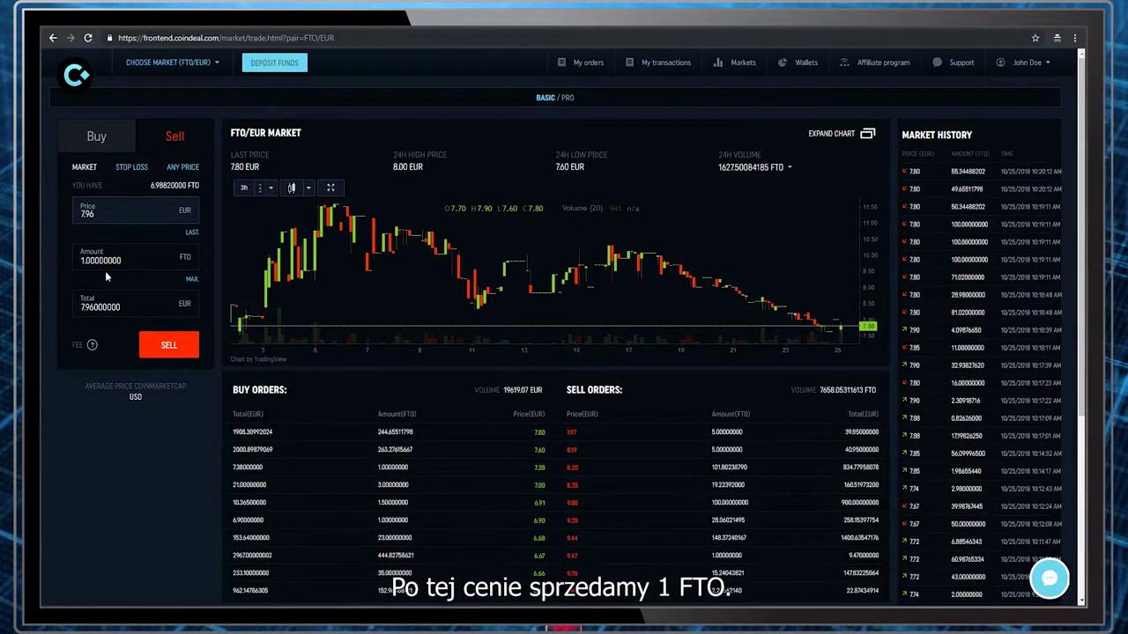
pyautogui.click(170, 346)
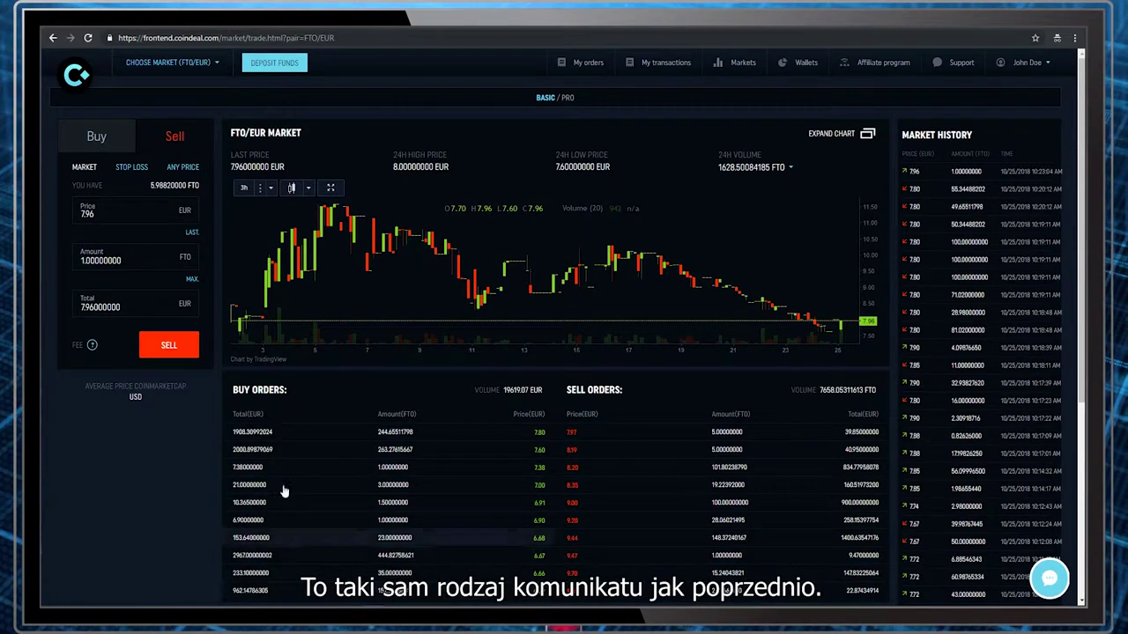
pyautogui.scroll(-2, 185, 489)
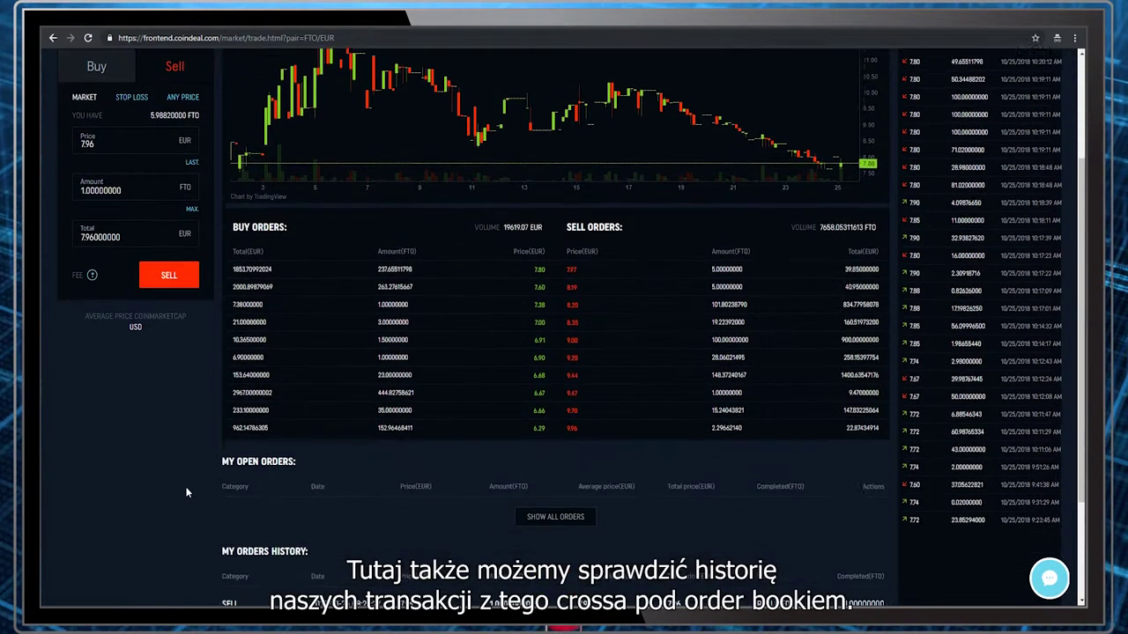
pyautogui.scroll(-2, 186, 489)
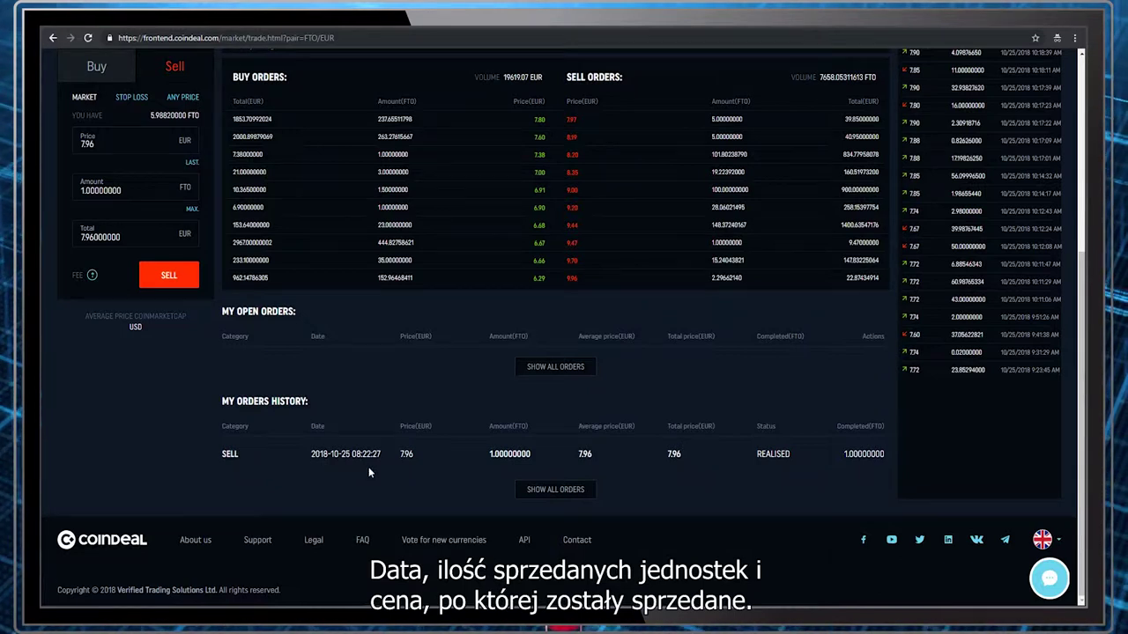
pyautogui.scroll(5, 233, 470)
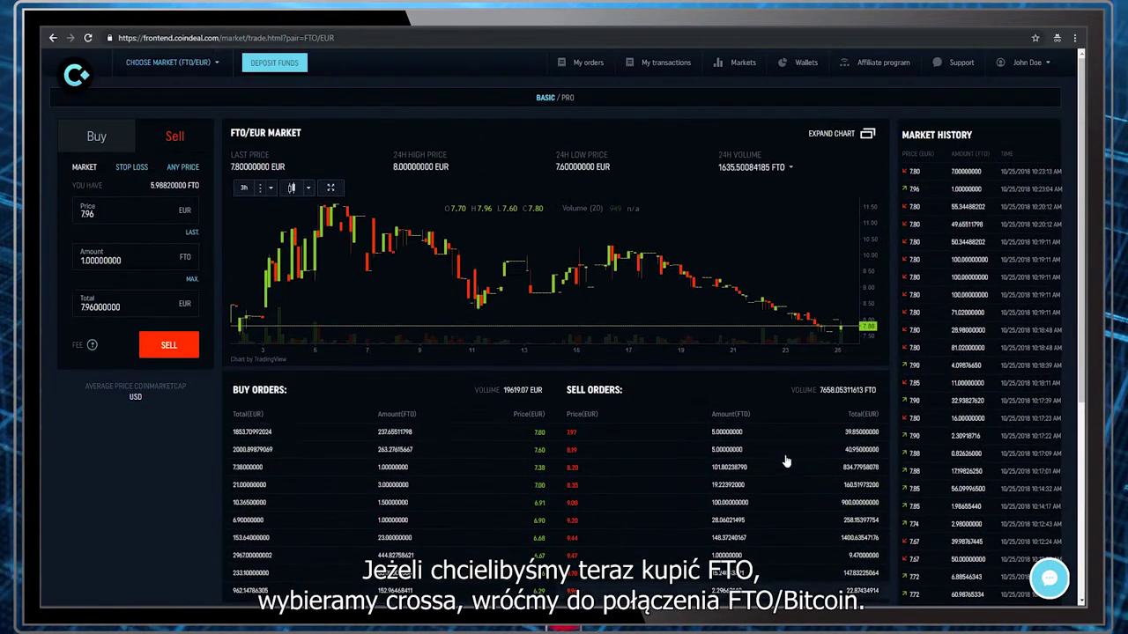
# - Search 'fto', switch to the FTO/BTC market, and focus the buy Price field
pyautogui.click(218, 70)
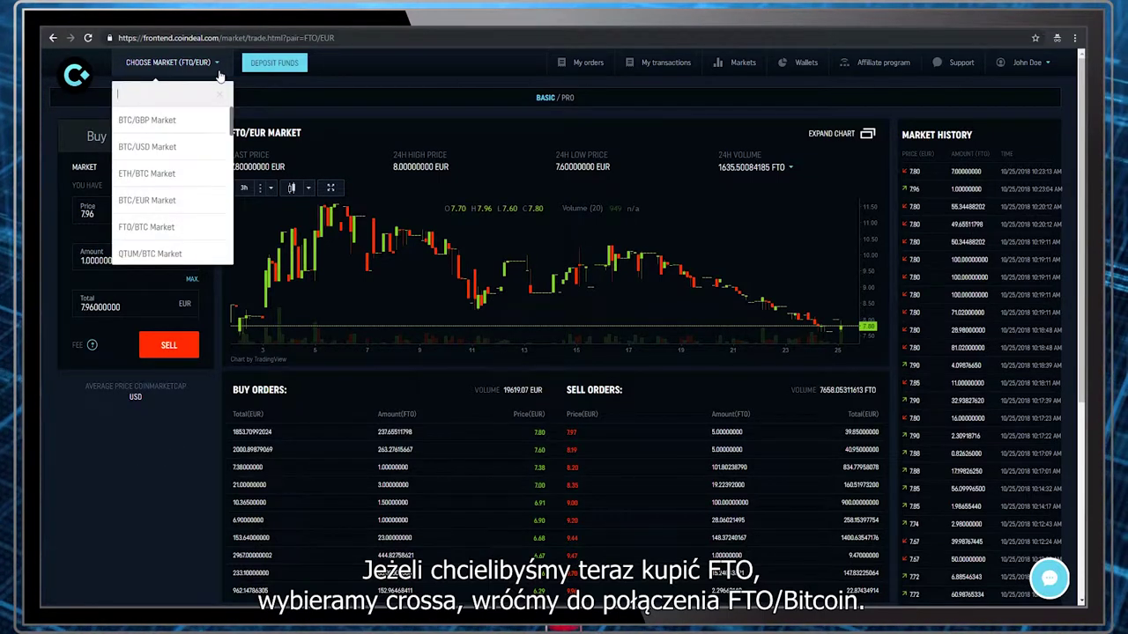
pyautogui.write('fto')
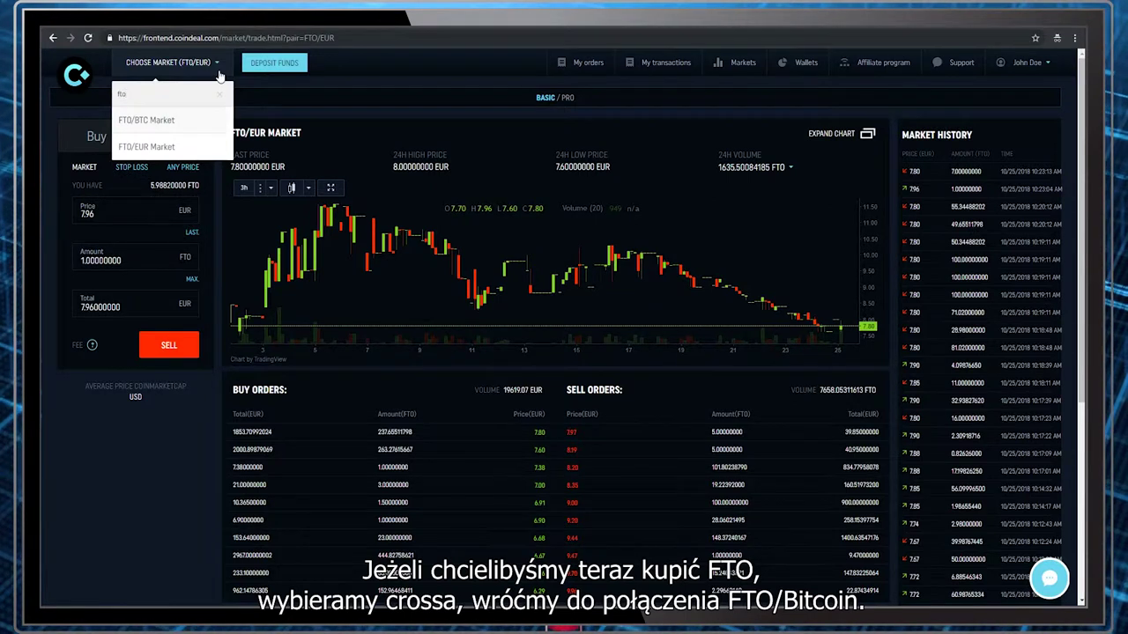
pyautogui.click(171, 120)
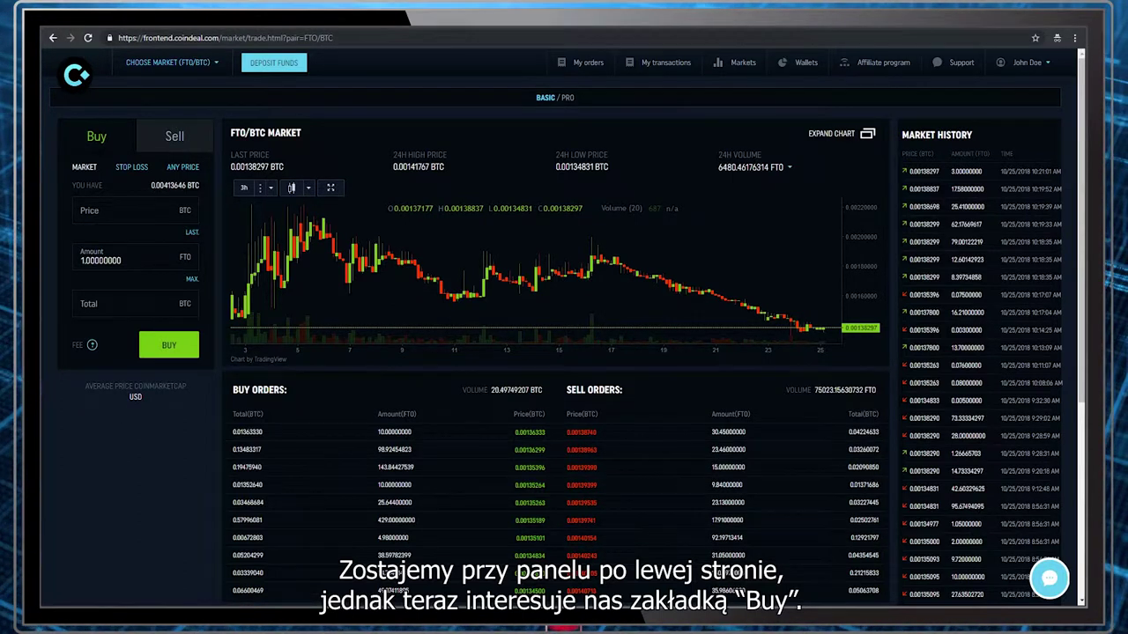
pyautogui.click(150, 211)
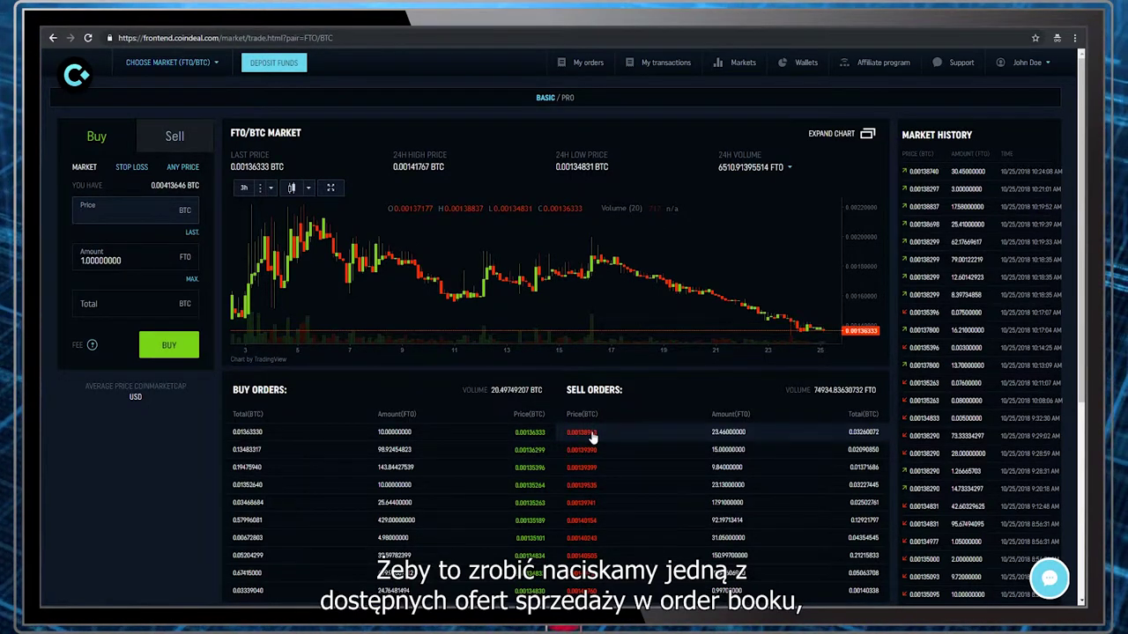
# - Buy 1 FTO at the lowest sell offer price of 0.00138963 BTC
pyautogui.click(591, 432)
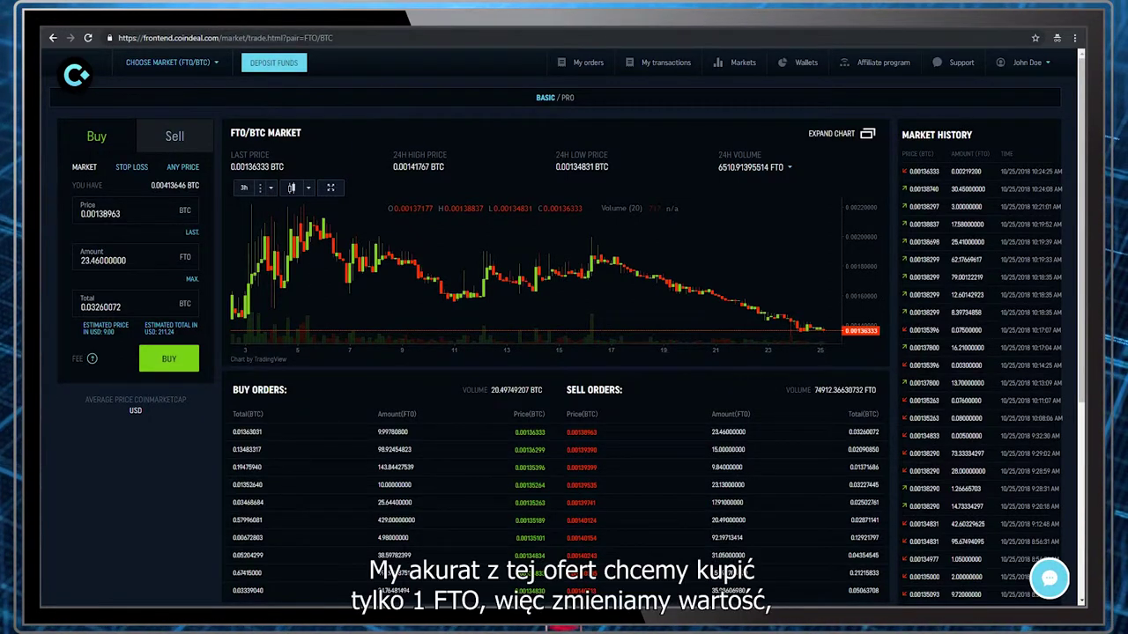
pyautogui.doubleClick(103, 260)
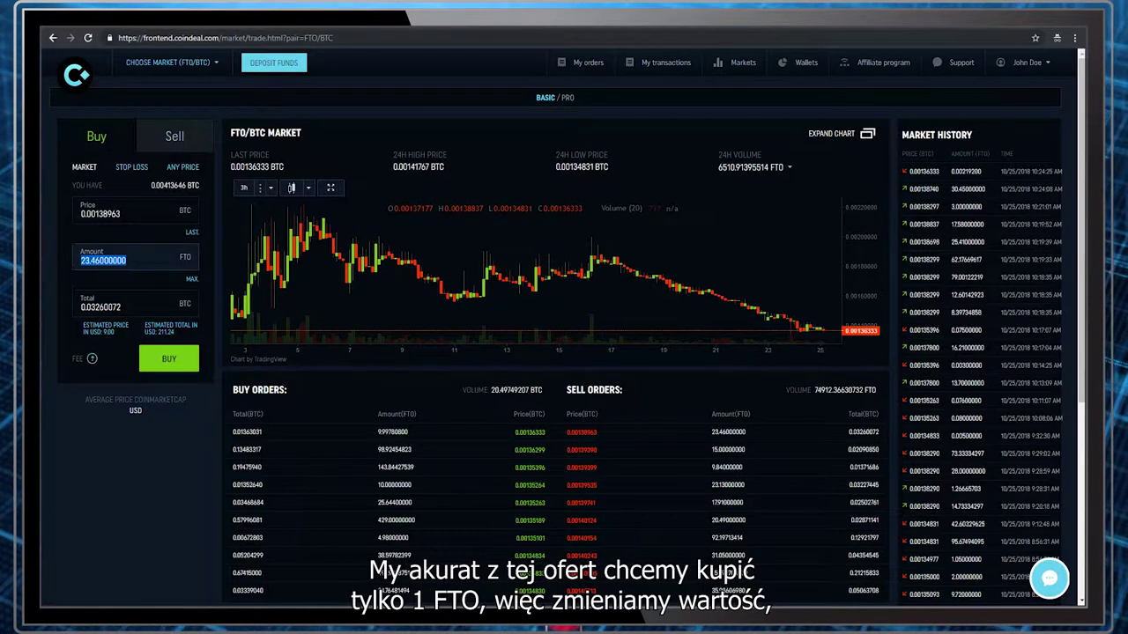
pyautogui.write('1')
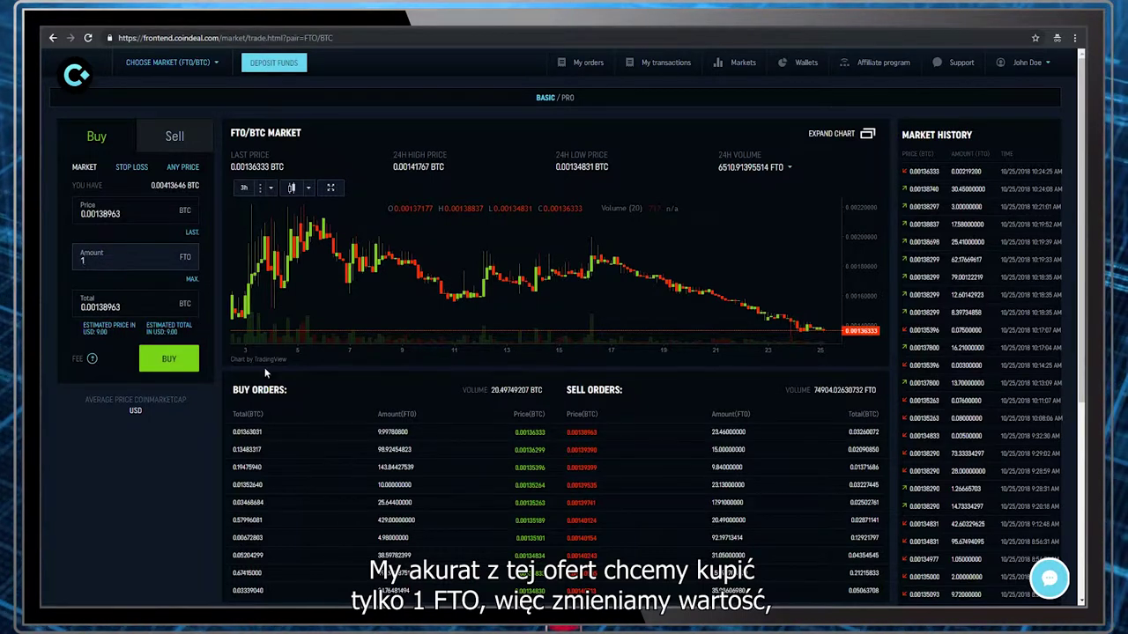
pyautogui.click(140, 296)
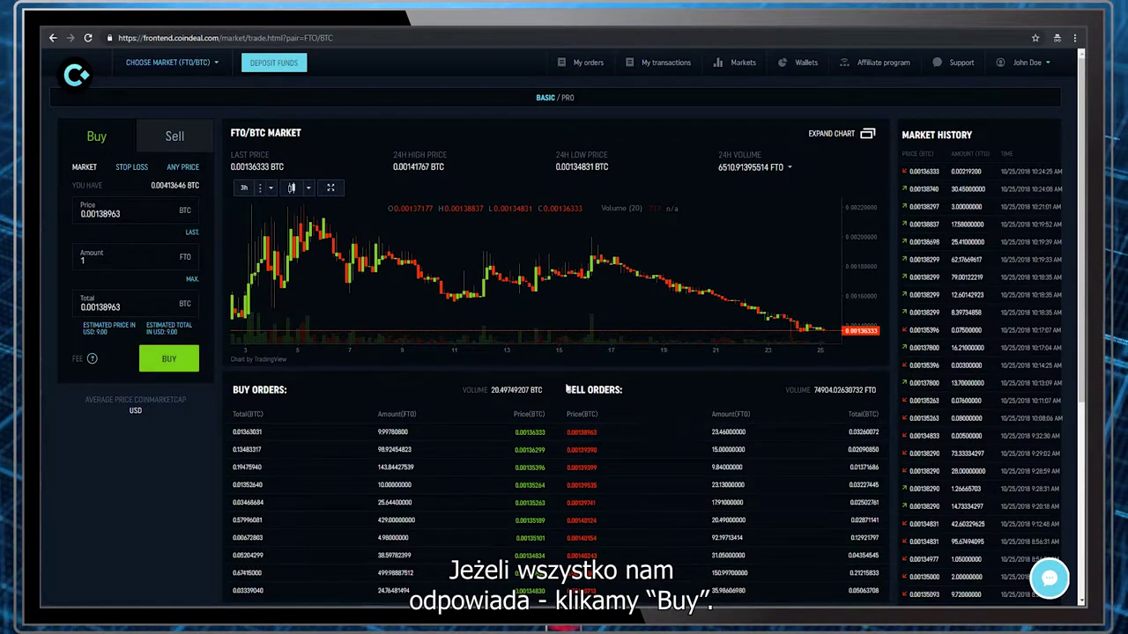
pyautogui.click(167, 361)
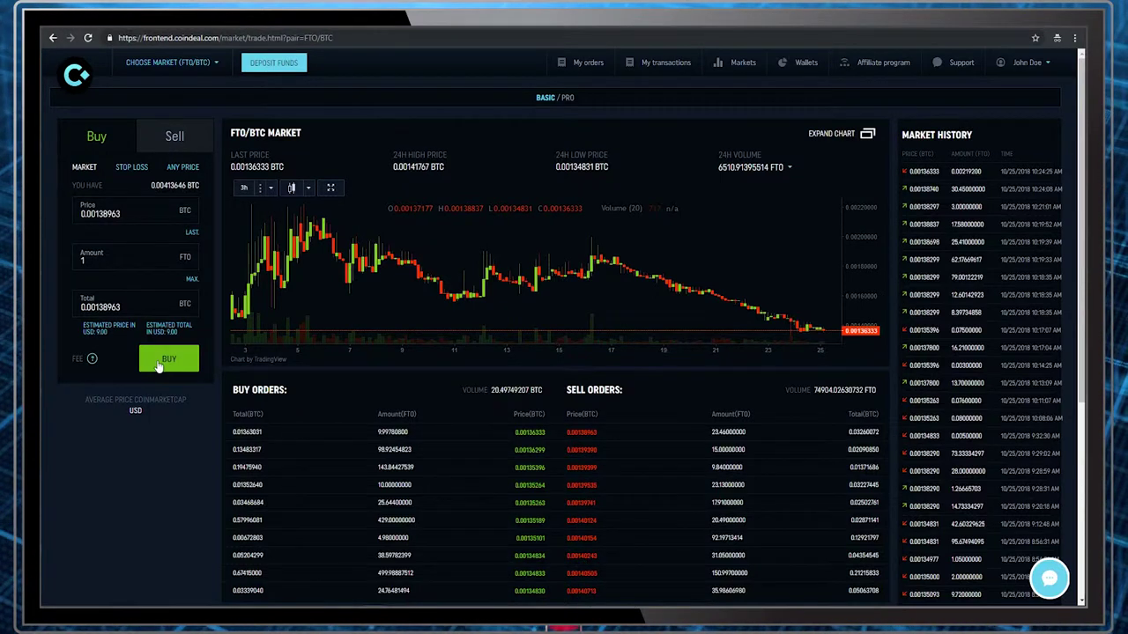
# - Scroll to My Orders History to check the 1 FTO buy at 0.00138963 BTC is REALISED
pyautogui.scroll(-2, 176, 514)
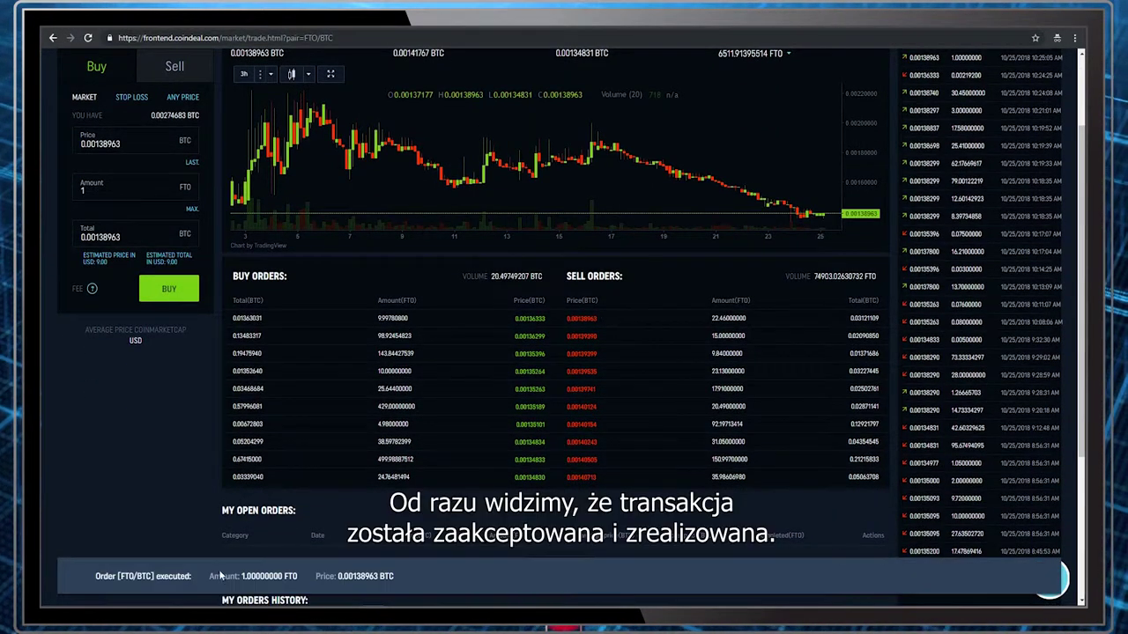
pyautogui.scroll(-4, 194, 562)
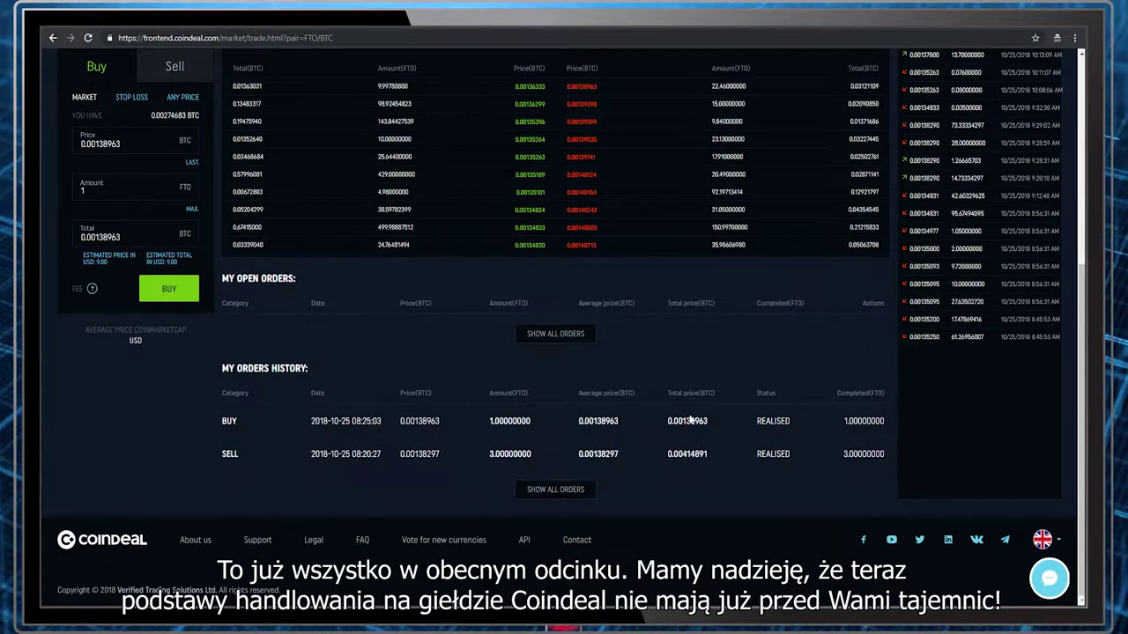
pyautogui.scroll(1, 692, 419)
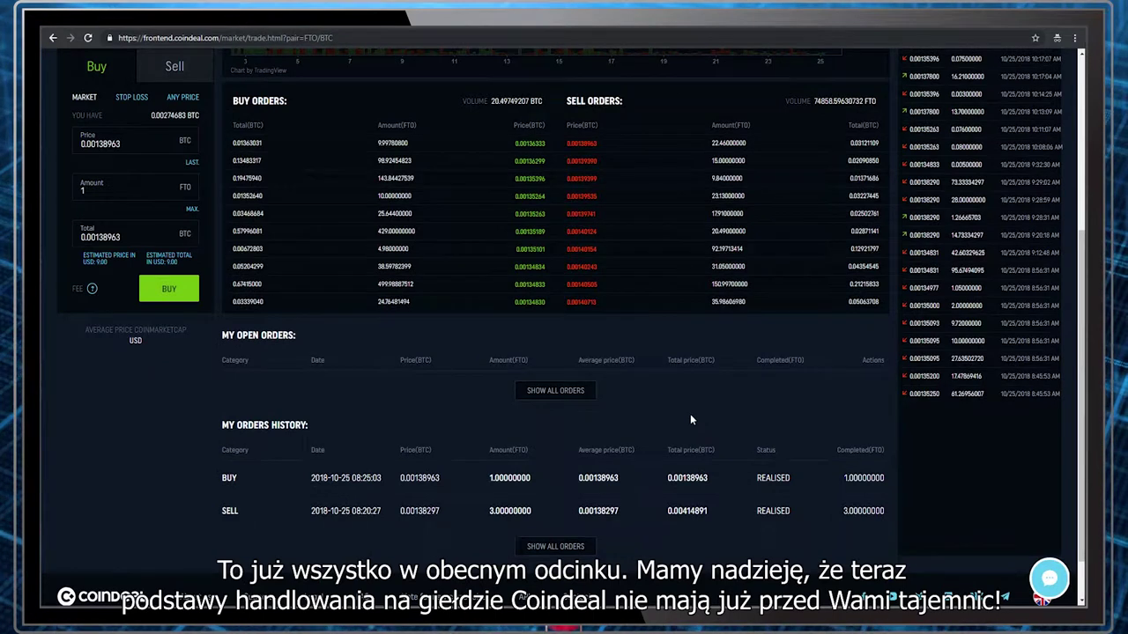
pyautogui.scroll(-1, 687, 439)
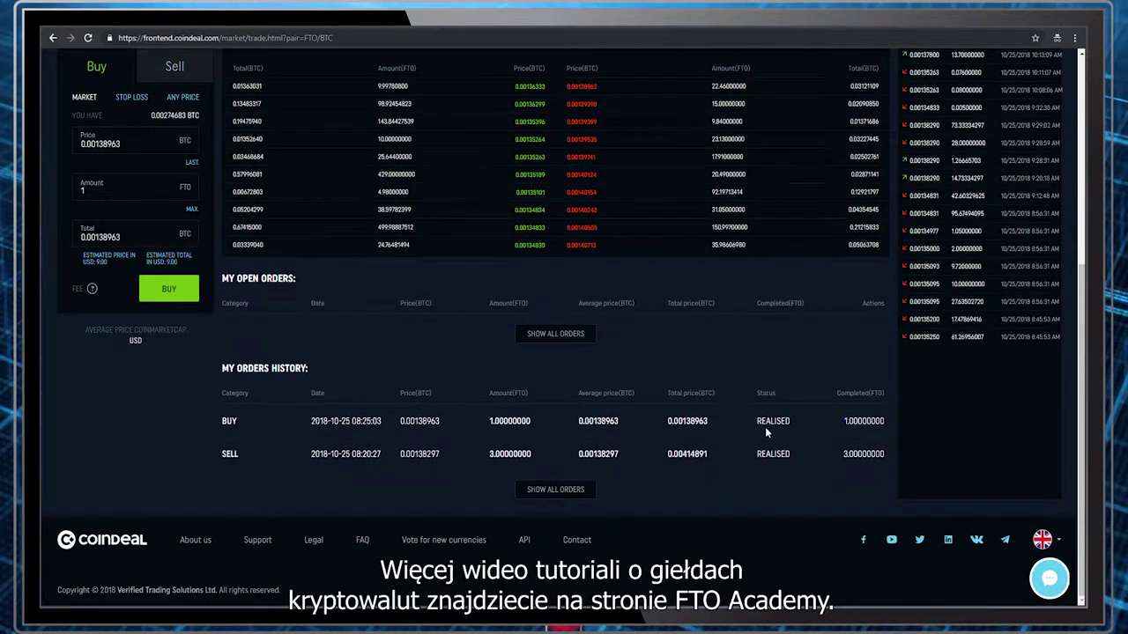
pyautogui.scroll(5, 774, 428)
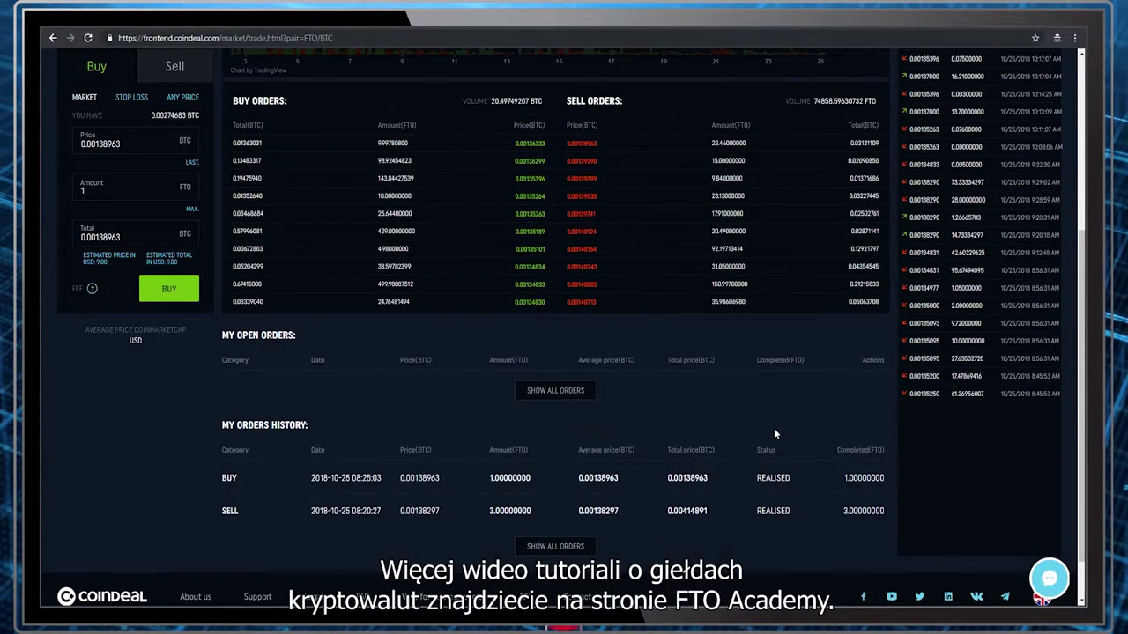